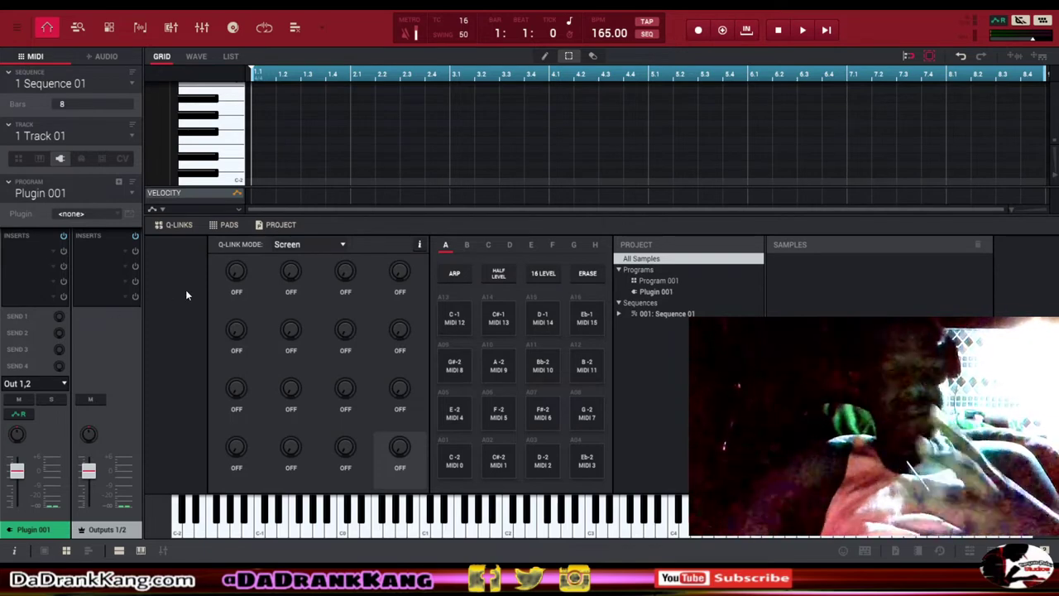
# Load Waves CLA-2A Stereo from VST > Waves into the Plugin 001 track's first insert.
pyautogui.click(39, 247)
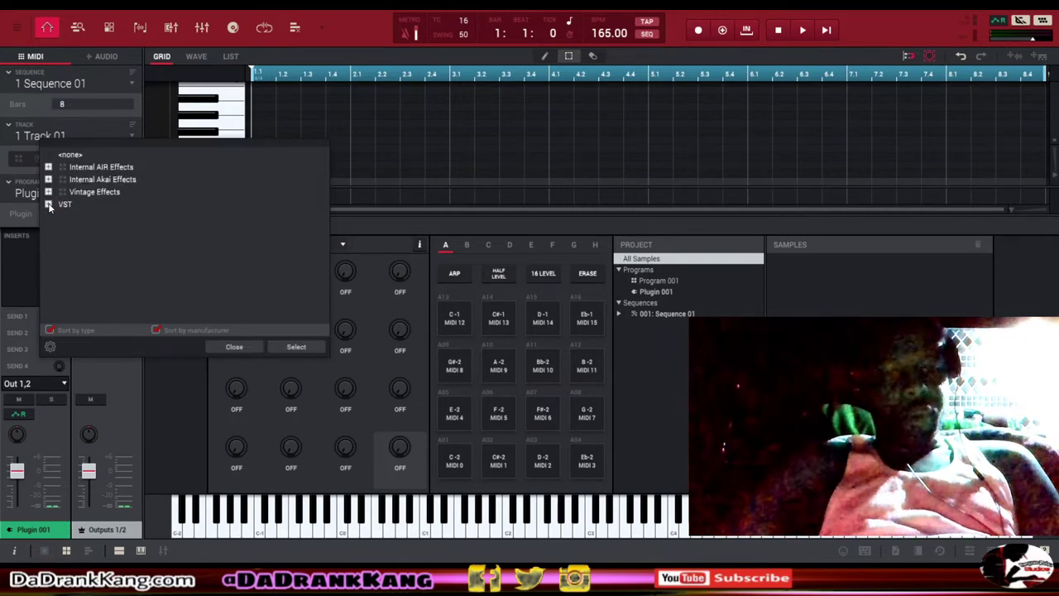
pyautogui.click(49, 203)
pyautogui.scroll(-1, 79, 248)
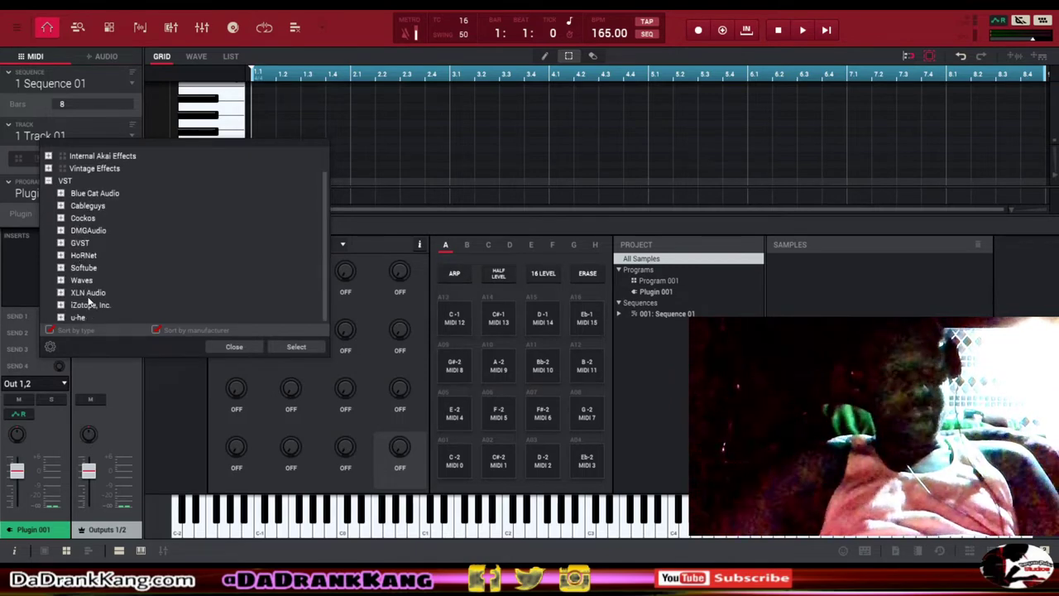
pyautogui.doubleClick(82, 281)
pyautogui.scroll(-10, 99, 284)
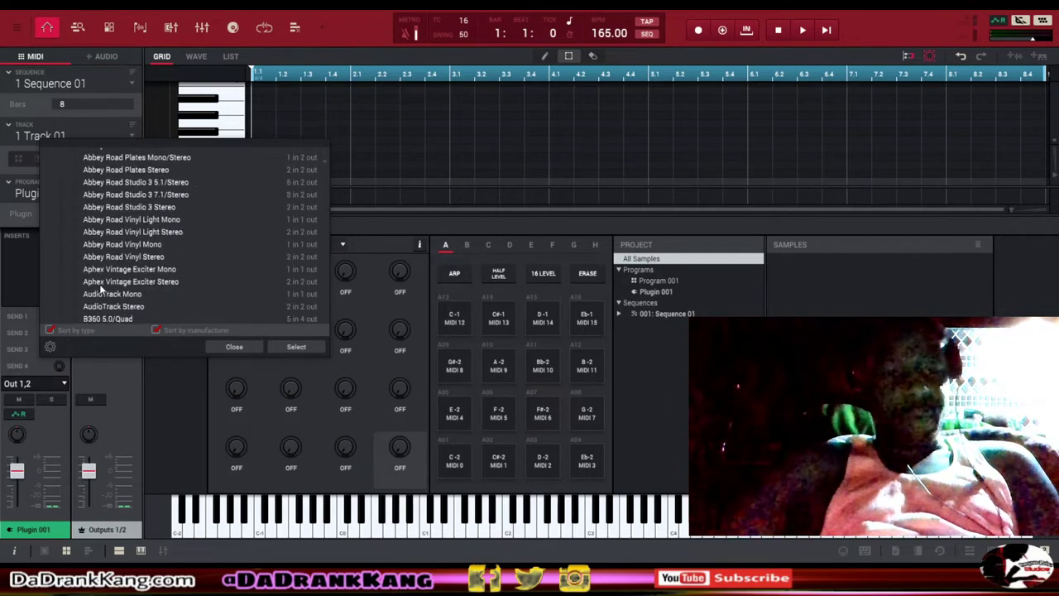
pyautogui.scroll(-10, 108, 288)
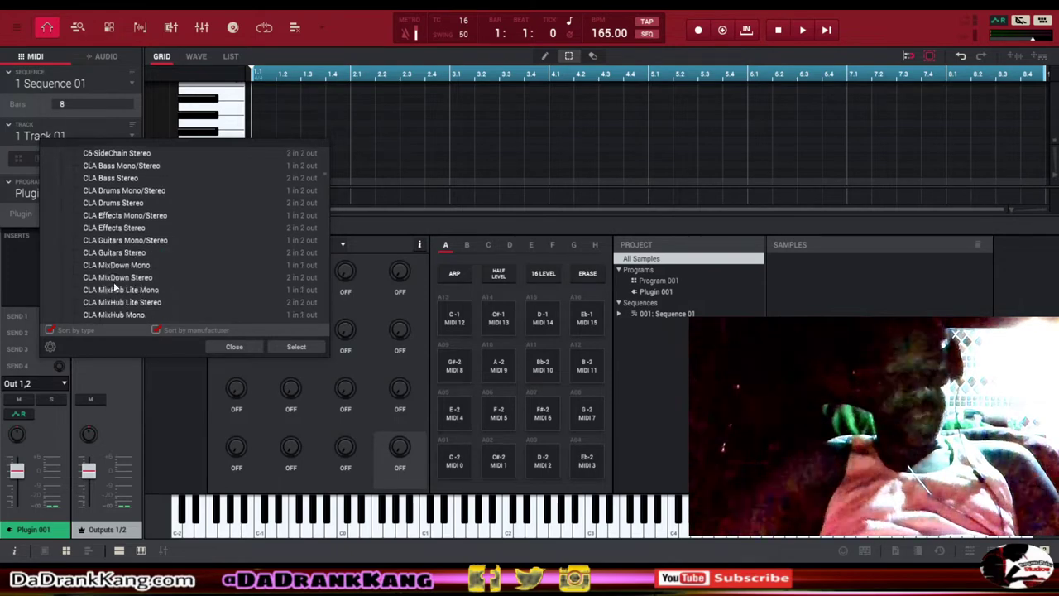
pyautogui.scroll(-3, 120, 290)
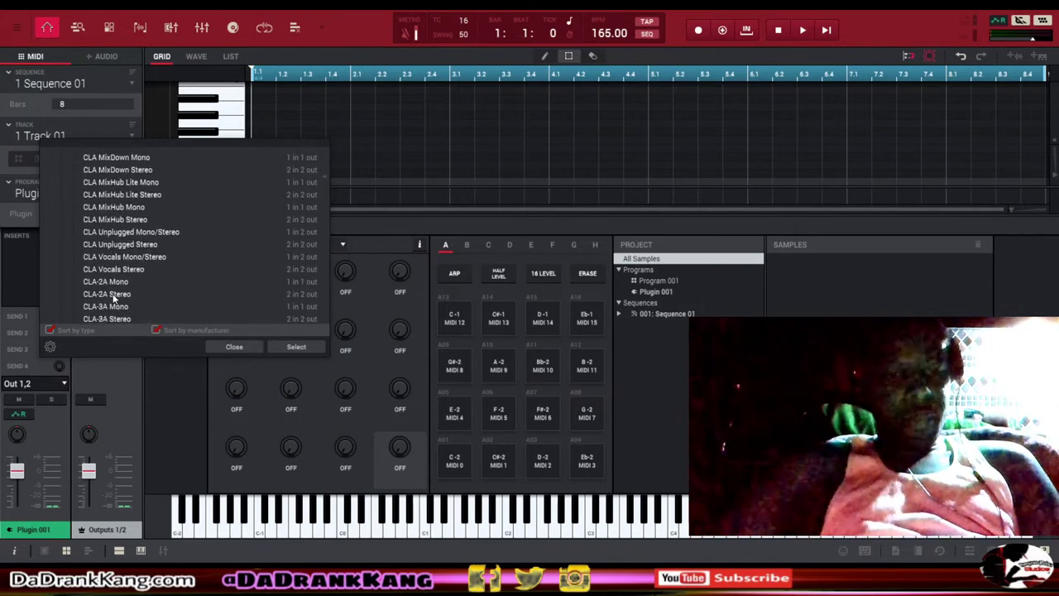
pyautogui.doubleClick(110, 294)
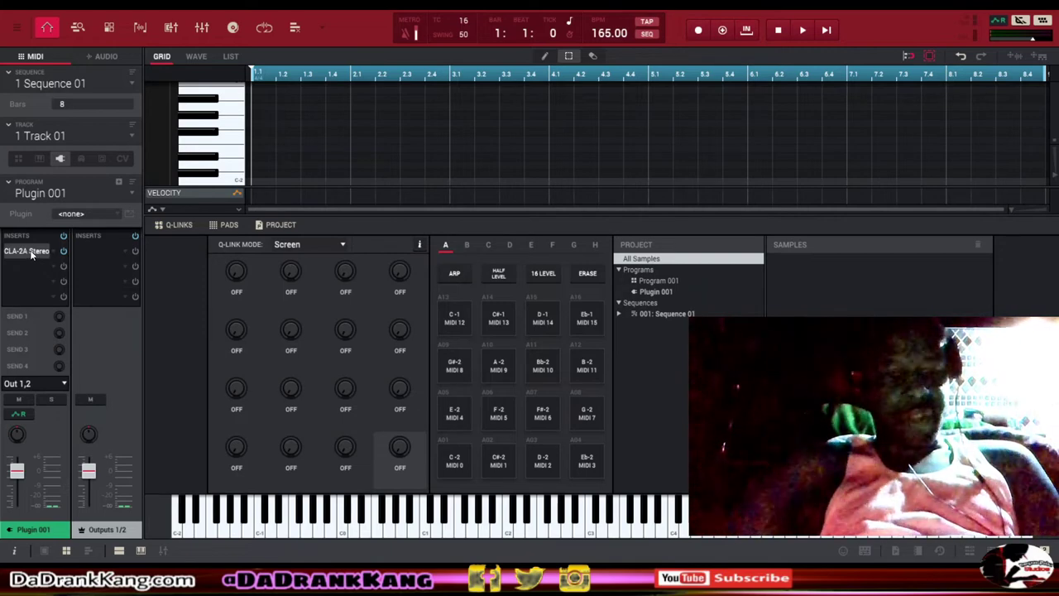
pyautogui.click(31, 251)
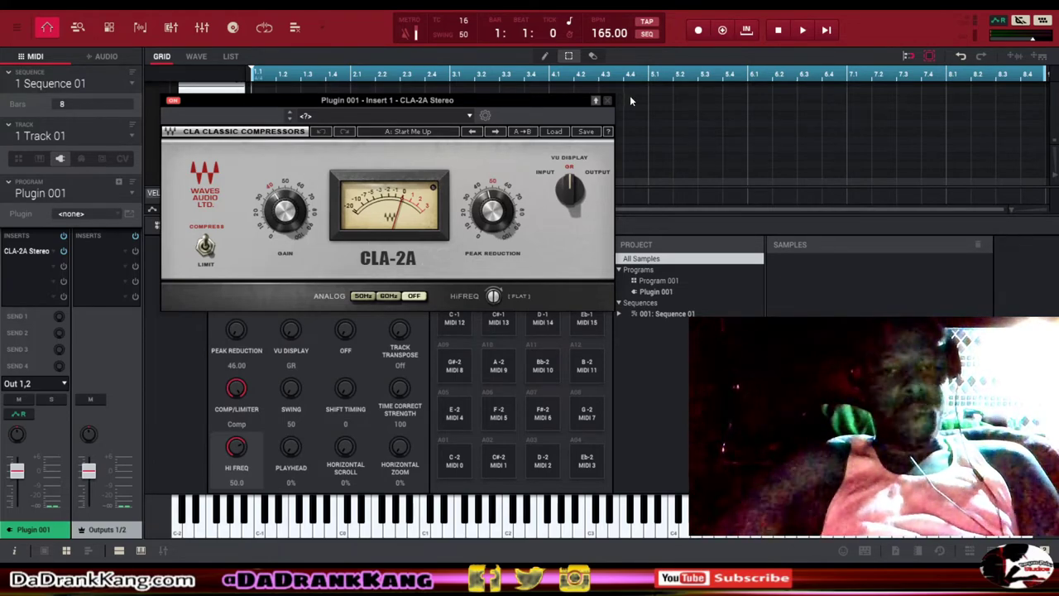
pyautogui.click(608, 103)
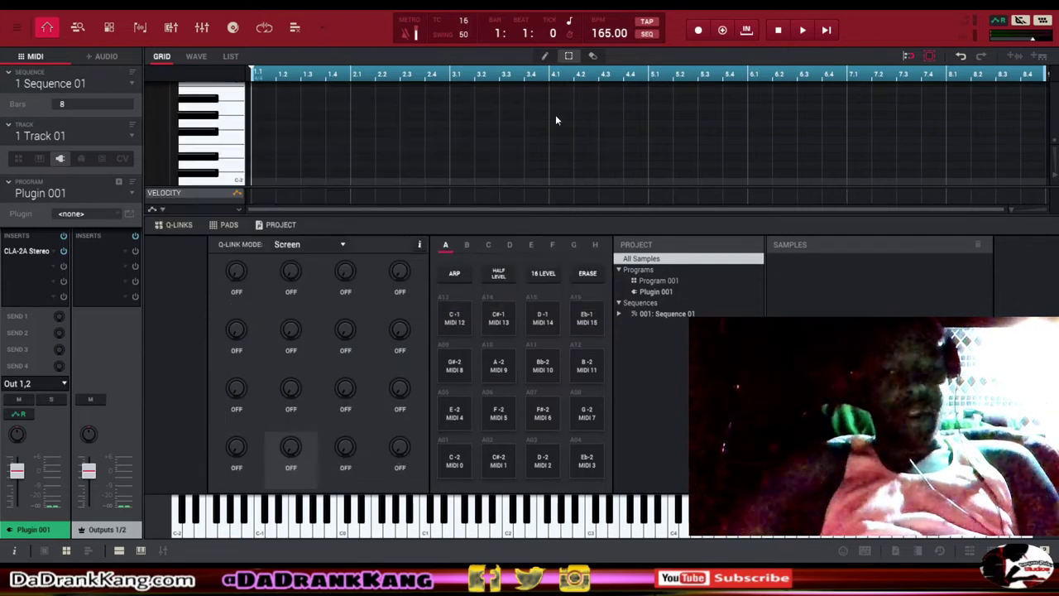
pyautogui.doubleClick(31, 250)
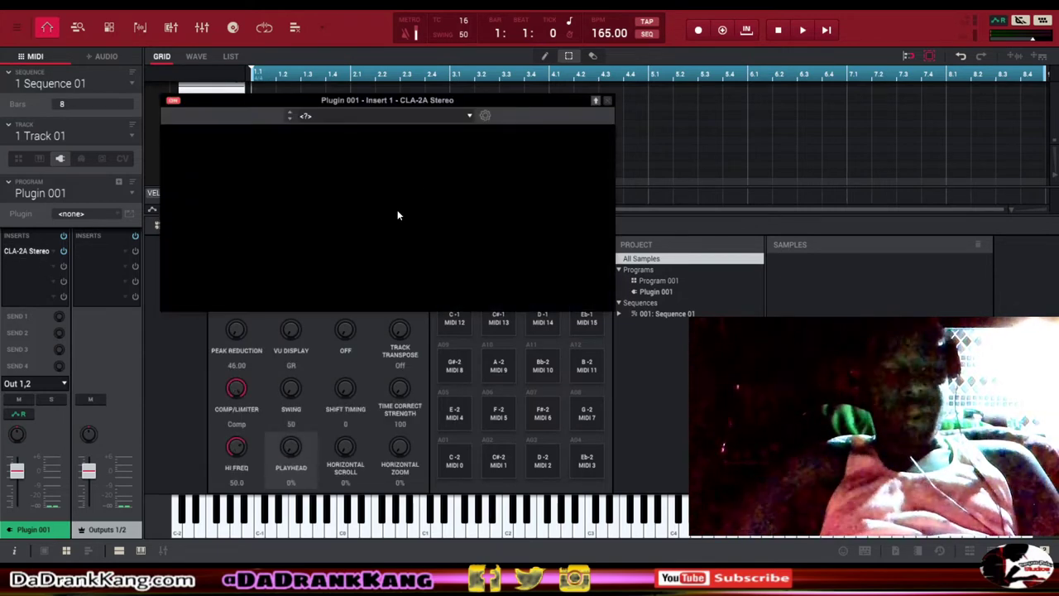
pyautogui.click(607, 101)
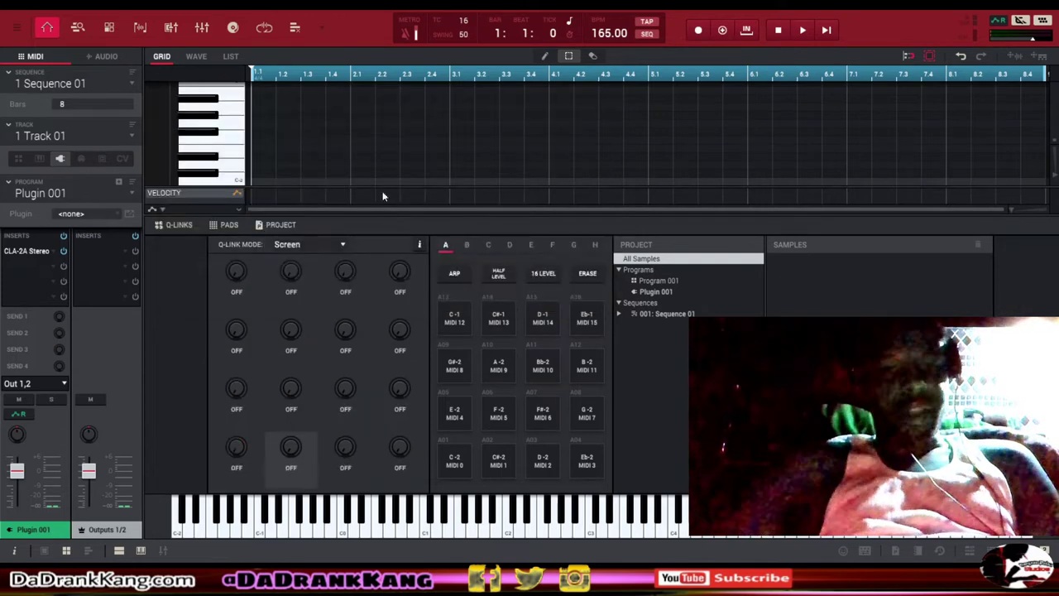
# Replace the first insert's CLA-2A Stereo with Center Stereo.
pyautogui.click(54, 252)
pyautogui.scroll(5, 118, 175)
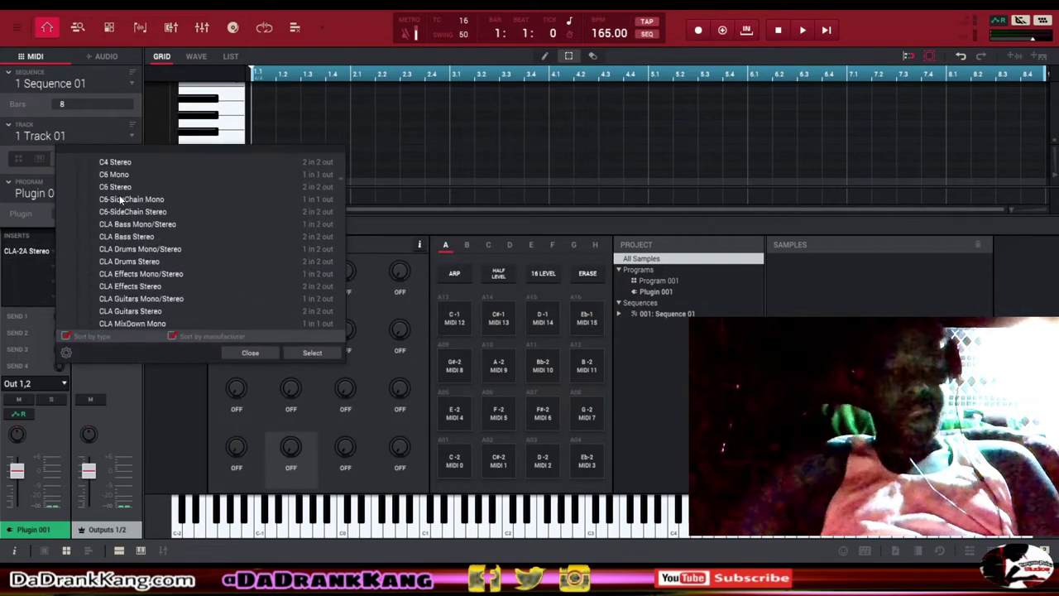
pyautogui.scroll(-8, 119, 208)
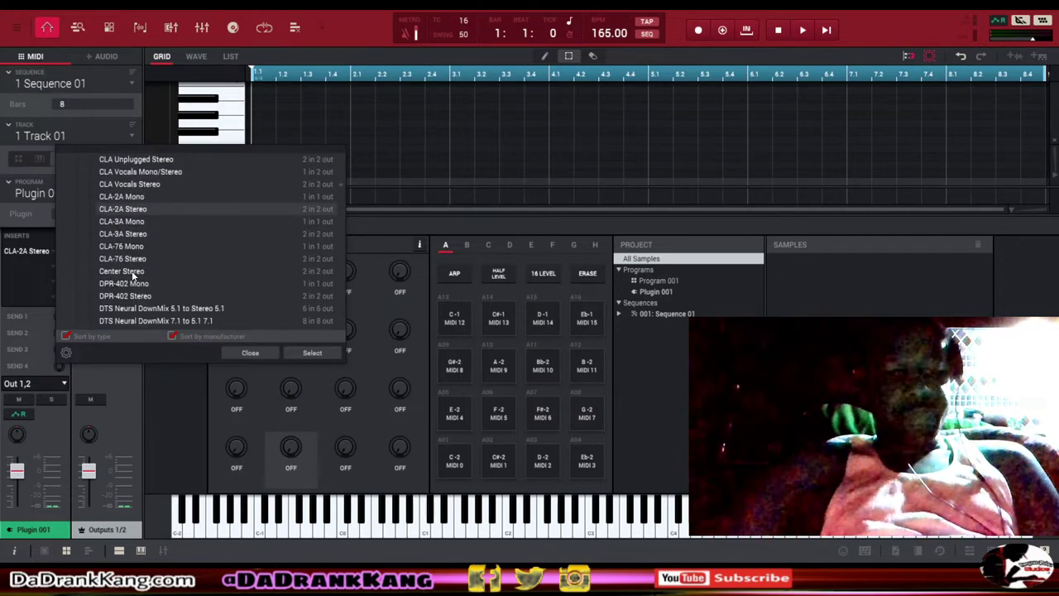
pyautogui.doubleClick(132, 271)
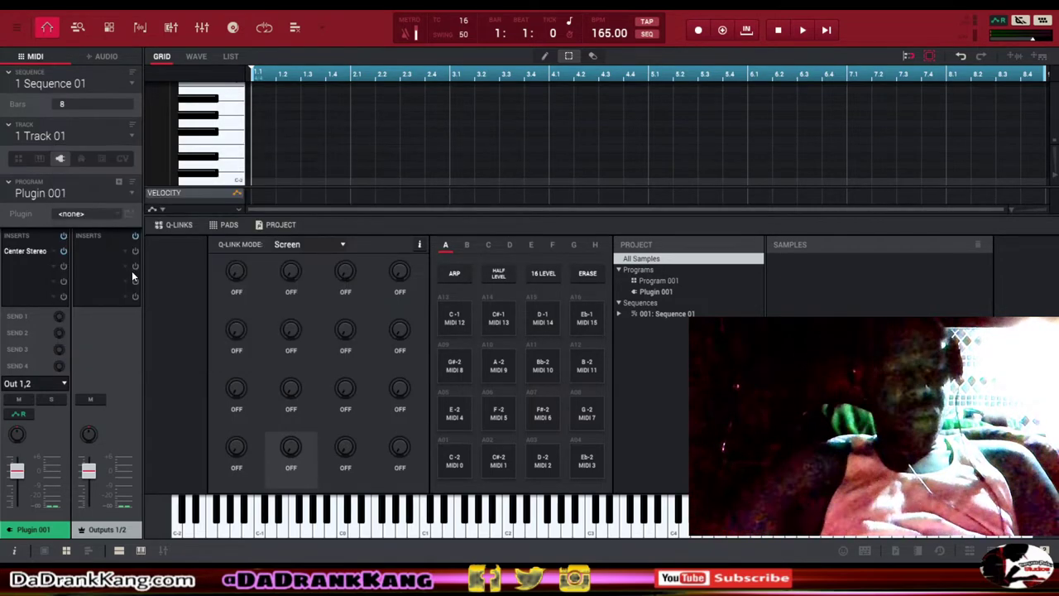
# Reload CLA-2A Stereo into the first insert and close its plugin window.
pyautogui.click(53, 255)
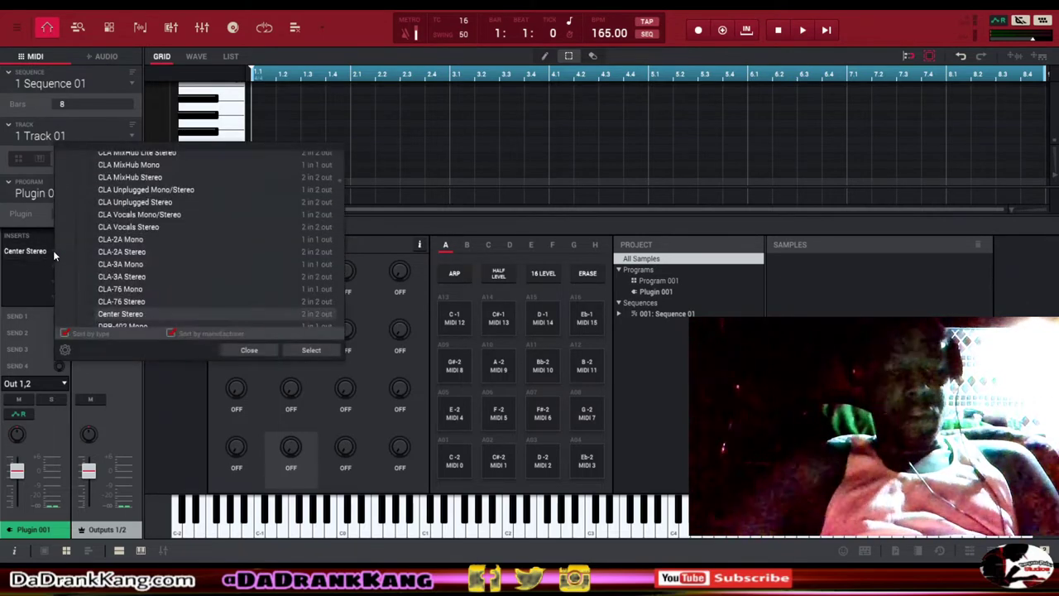
pyautogui.click(128, 252)
pyautogui.doubleClick(124, 253)
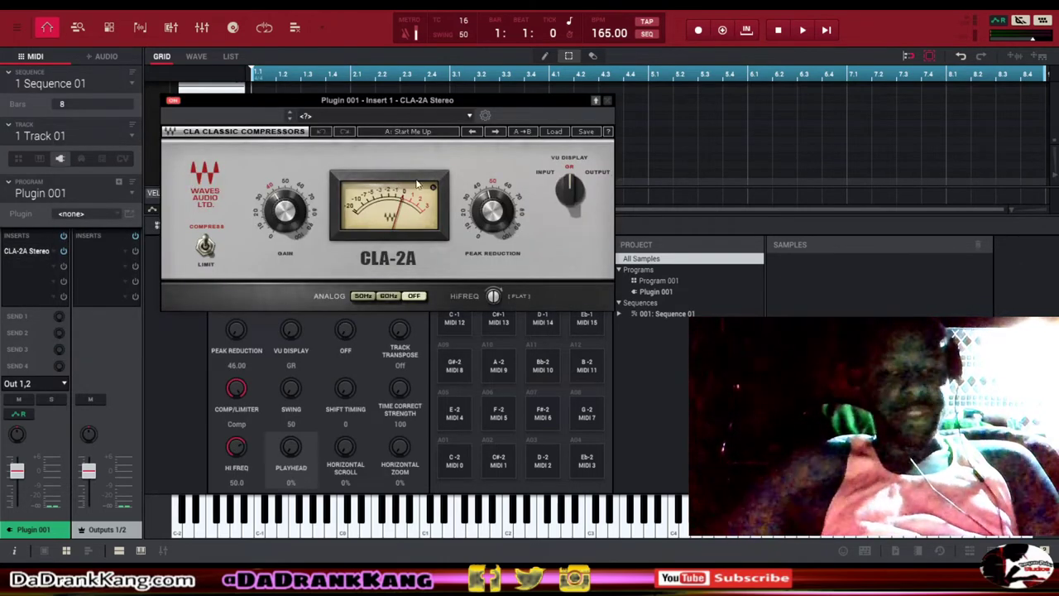
pyautogui.click(609, 101)
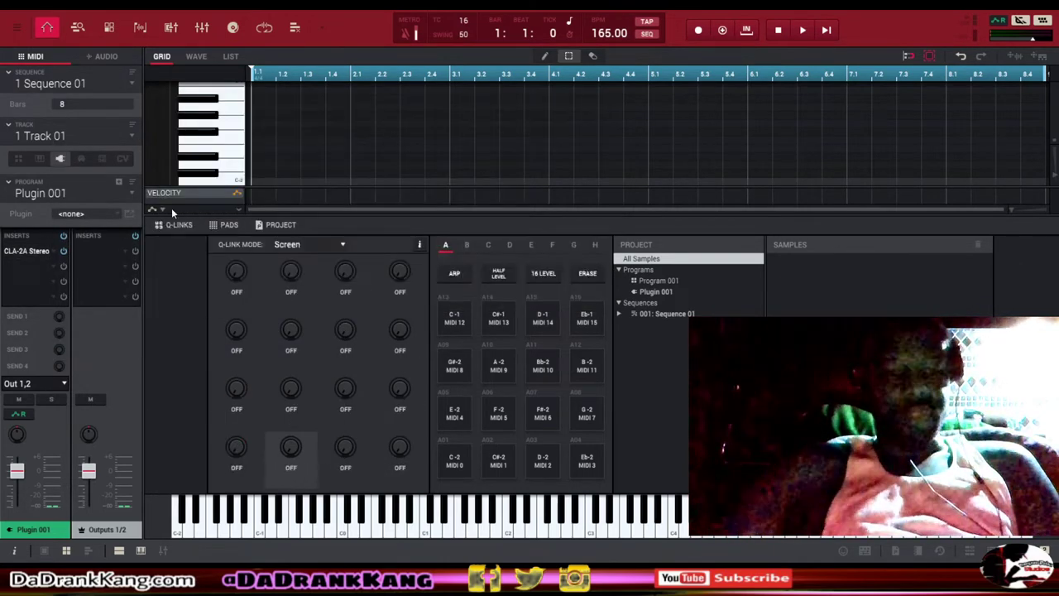
# Reopen and close the CLA-2A Stereo window, then dismiss its plugin list unchanged.
pyautogui.doubleClick(25, 253)
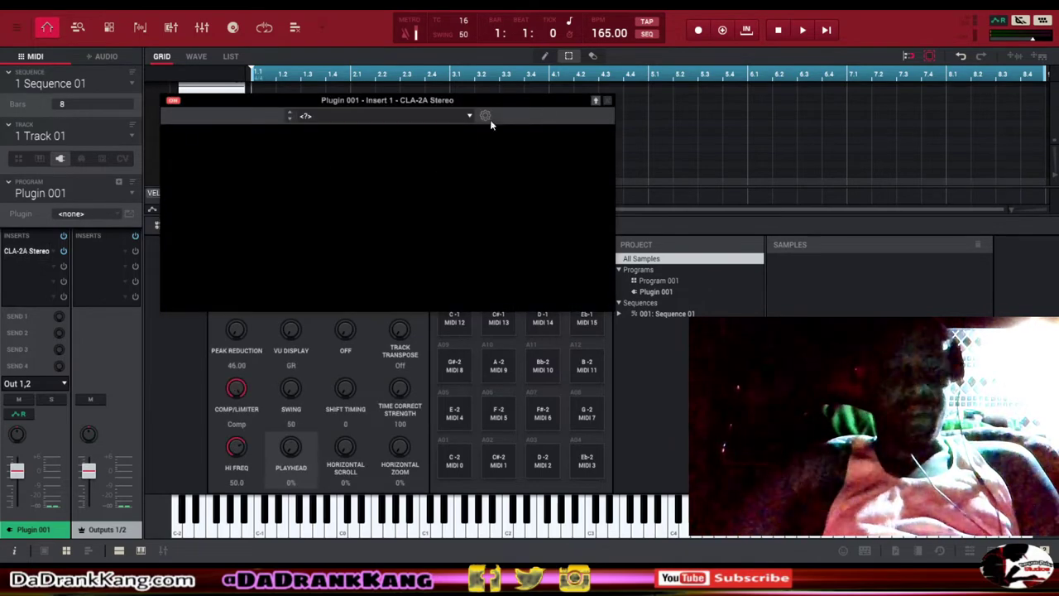
pyautogui.click(608, 101)
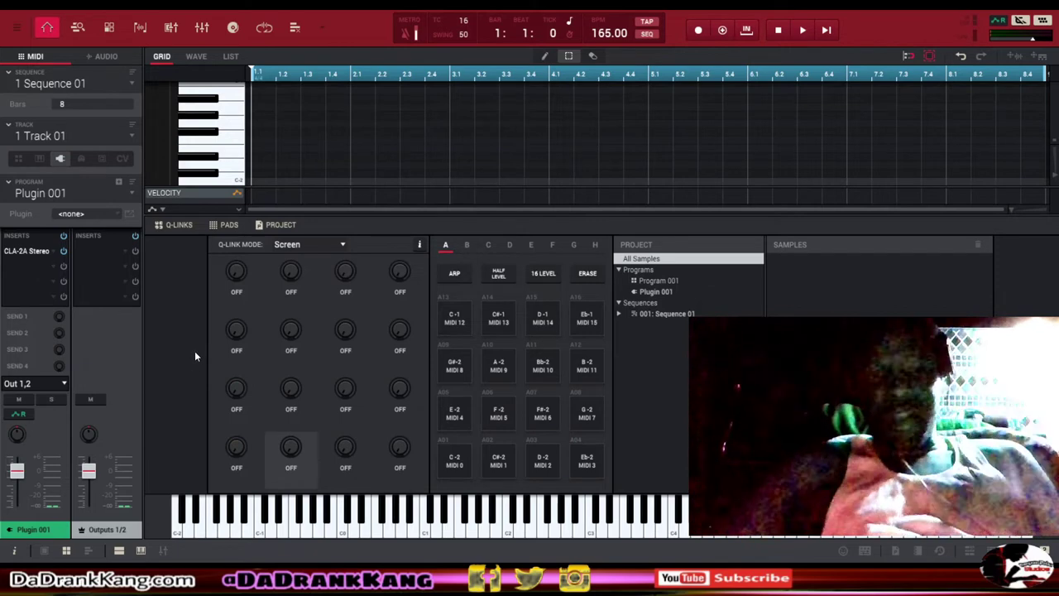
pyautogui.click(54, 252)
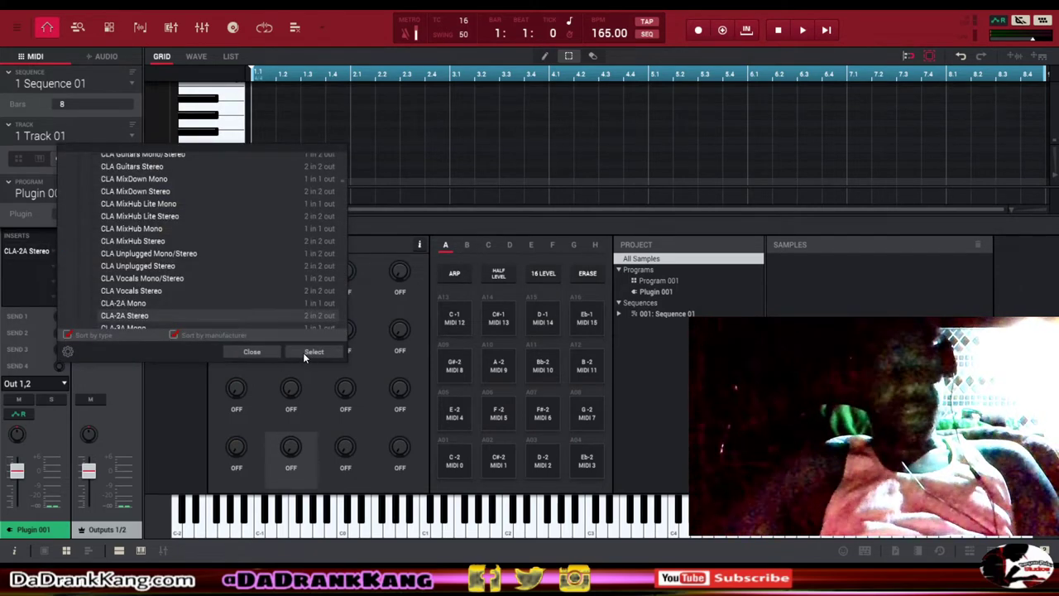
pyautogui.click(245, 351)
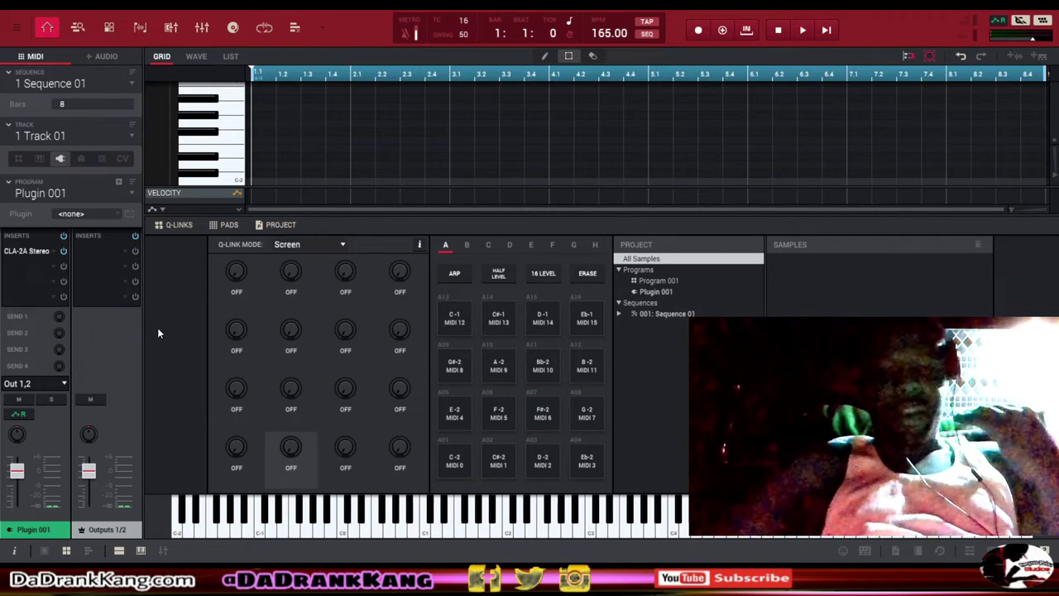
# Browse the first insert's plugin list without changes, then bring up the second insert's browser.
pyautogui.doubleClick(53, 250)
pyautogui.scroll(10, 192, 249)
pyautogui.scroll(-2, 192, 317)
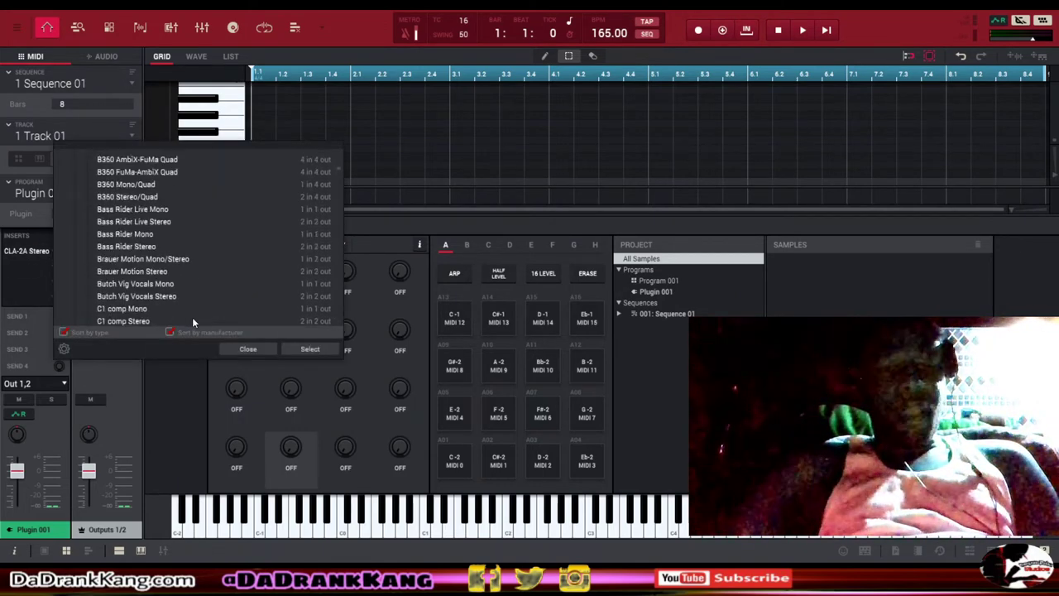
pyautogui.click(249, 350)
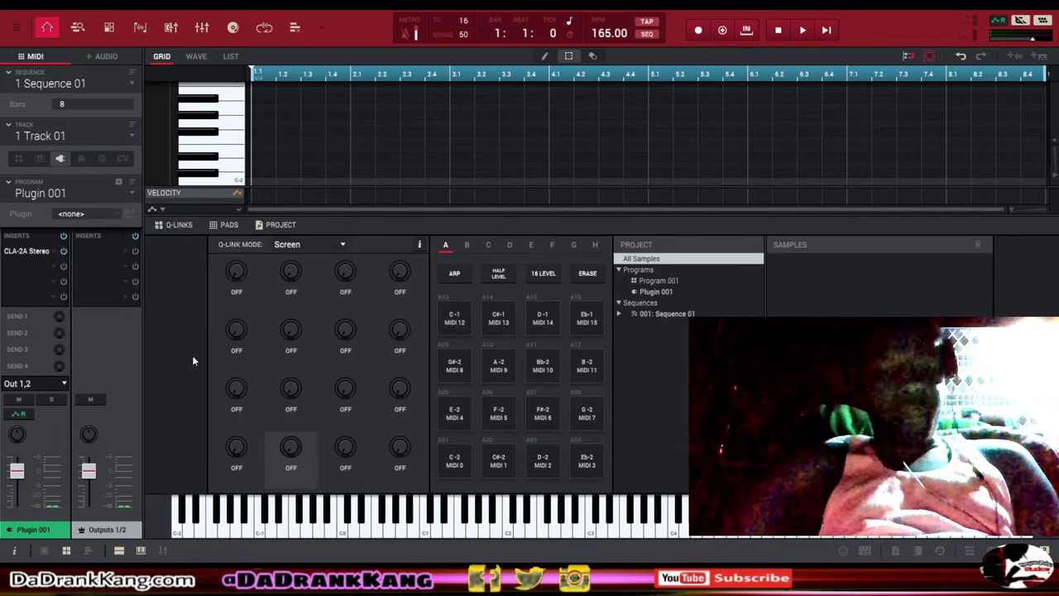
pyautogui.doubleClick(53, 250)
pyautogui.scroll(10, 157, 223)
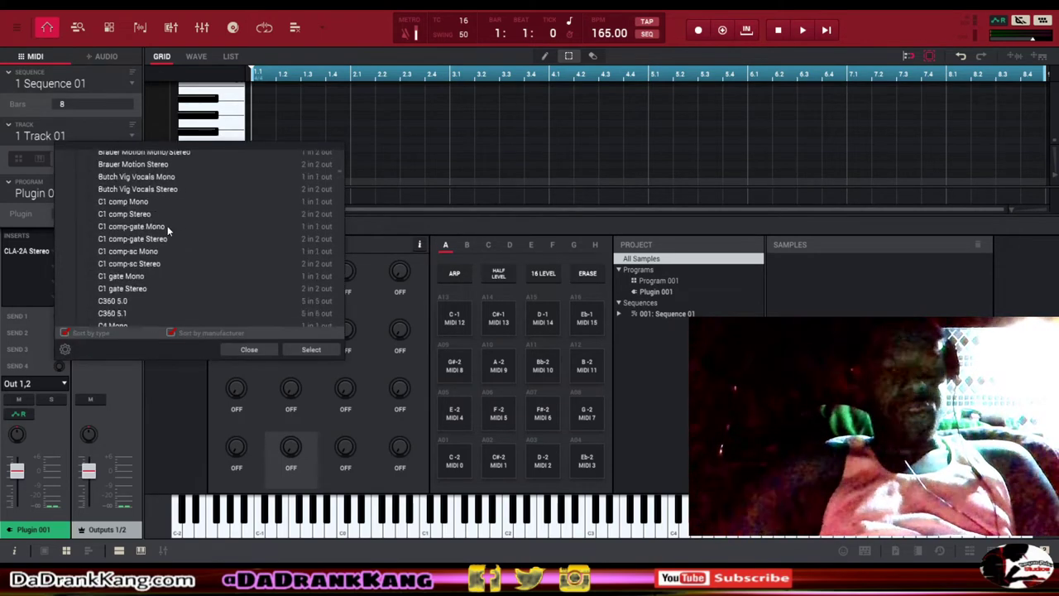
pyautogui.click(249, 349)
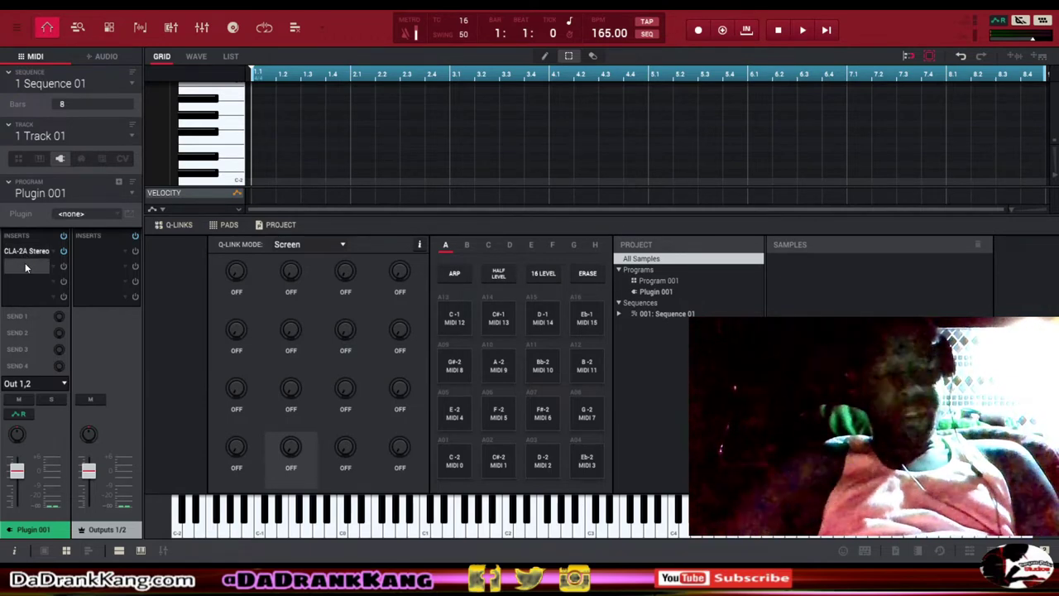
pyautogui.doubleClick(25, 265)
# Load BC PatchWork from VST > Blue Cat Audio into the second insert and open its window.
pyautogui.click(34, 220)
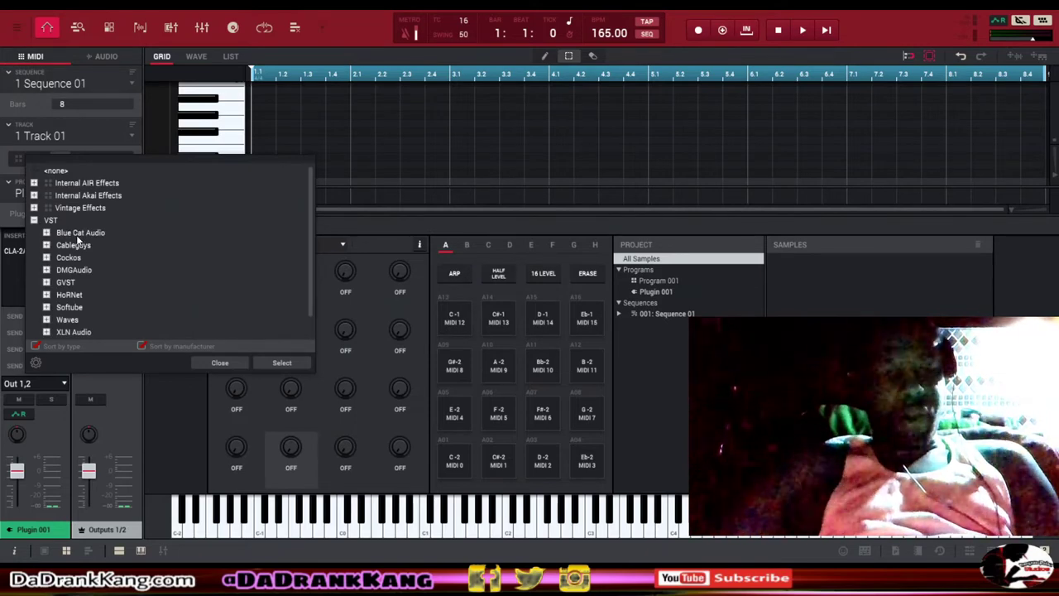
pyautogui.doubleClick(78, 234)
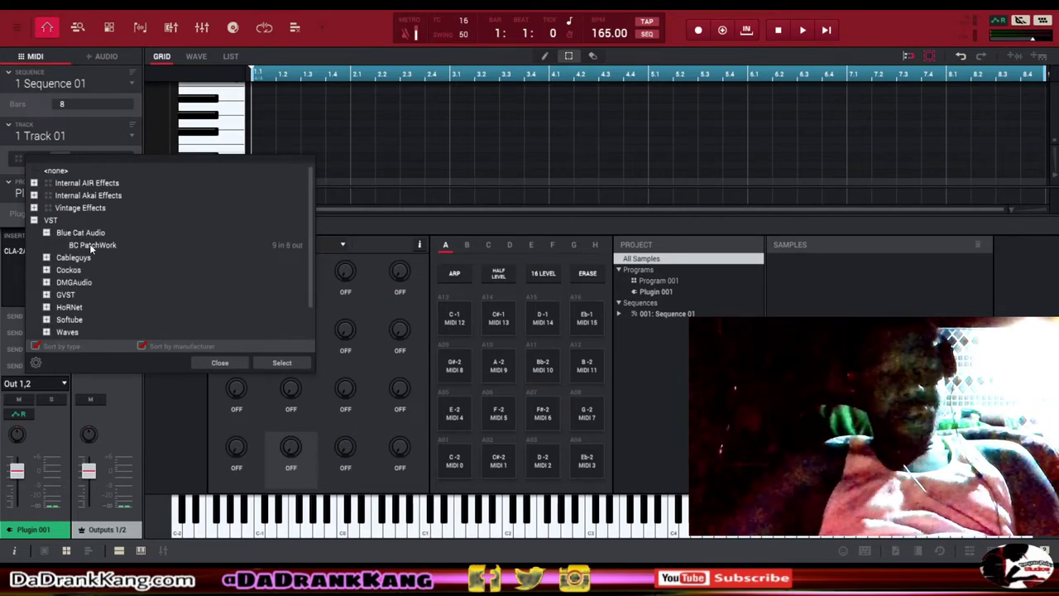
pyautogui.doubleClick(92, 245)
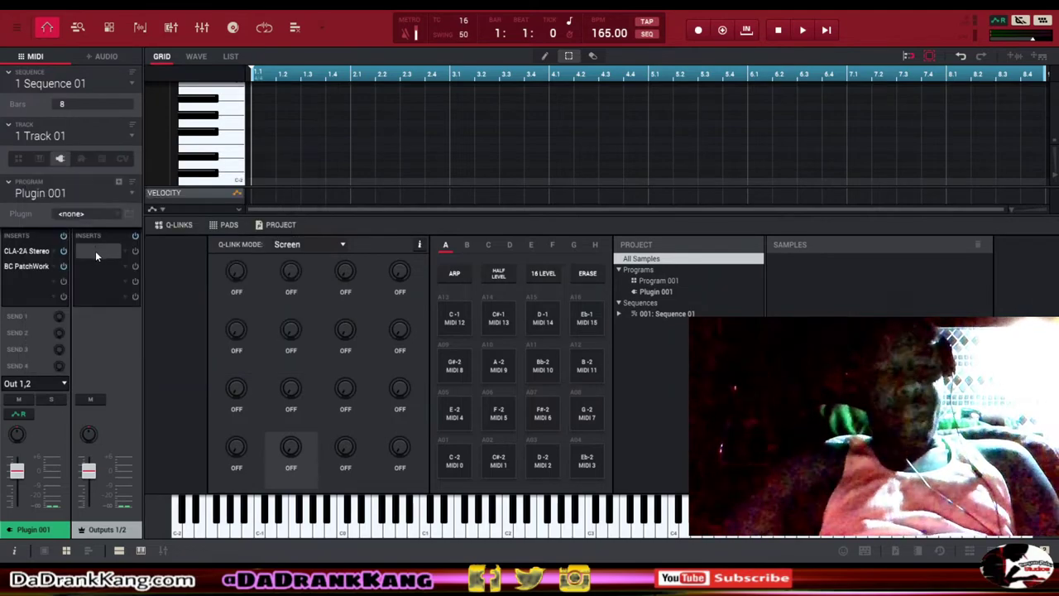
pyautogui.click(34, 265)
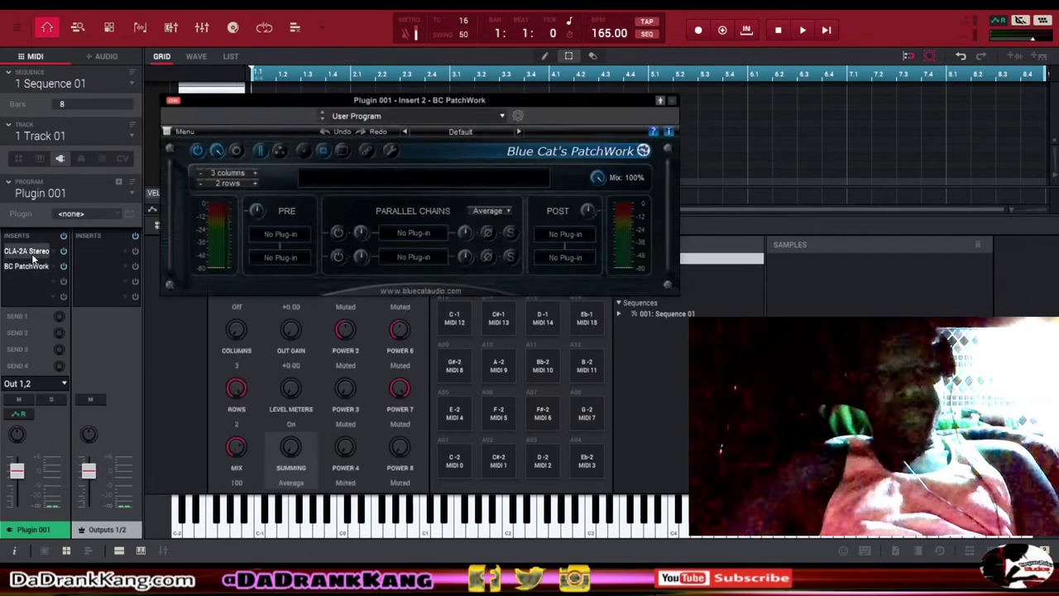
pyautogui.moveTo(392, 138); pyautogui.dragTo(264, 167)
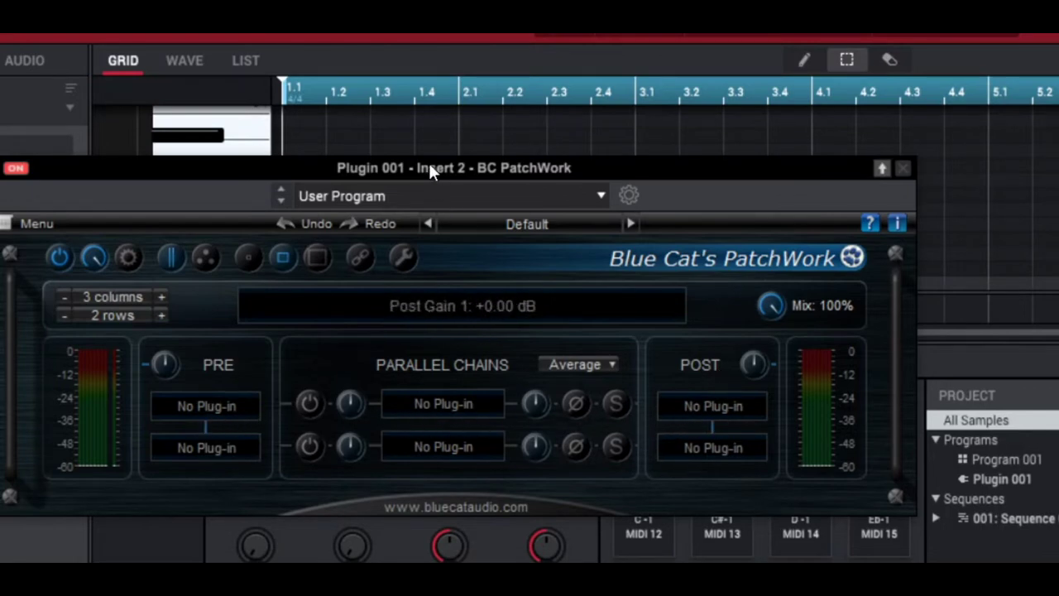
pyautogui.moveTo(429, 163); pyautogui.dragTo(513, 328)
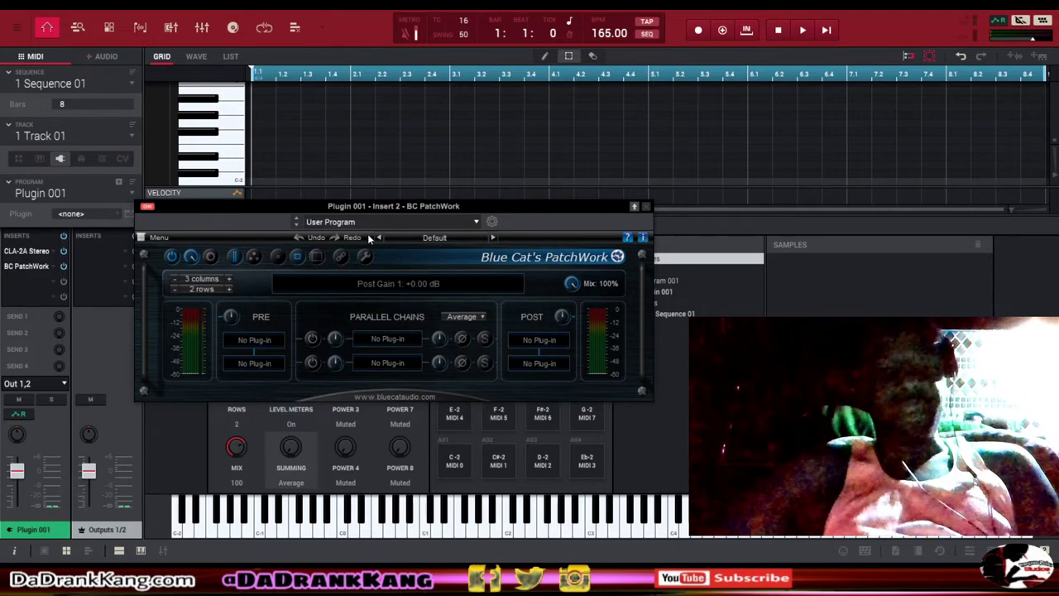
pyautogui.moveTo(361, 209); pyautogui.dragTo(375, 174)
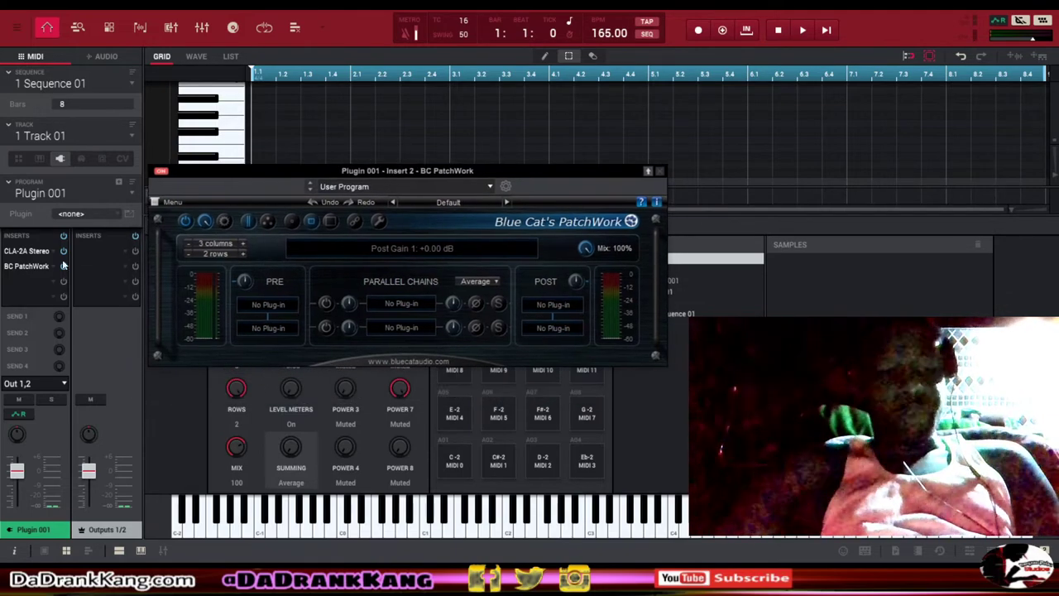
# Open the CLA-2A Stereo plugin window and move it aside.
pyautogui.doubleClick(27, 251)
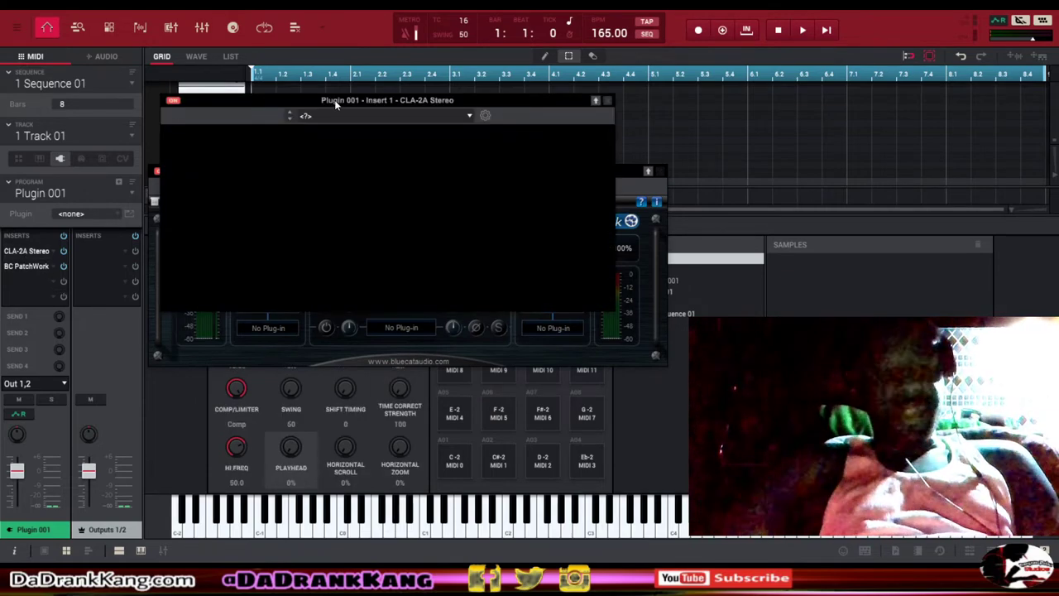
pyautogui.moveTo(335, 100); pyautogui.dragTo(788, 13)
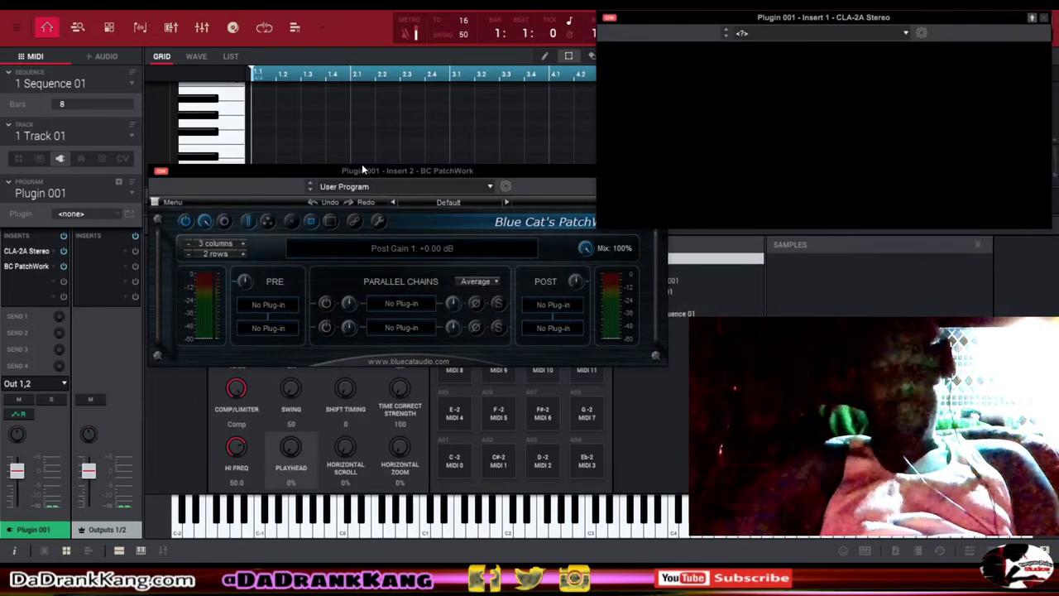
pyautogui.moveTo(362, 164); pyautogui.dragTo(348, 197)
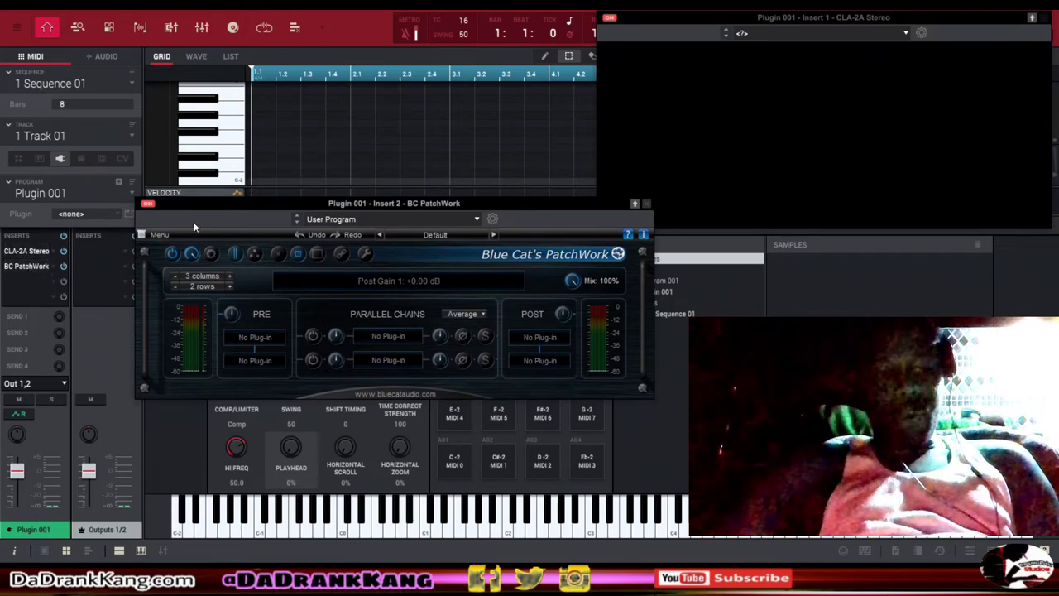
pyautogui.moveTo(269, 200); pyautogui.dragTo(231, 123)
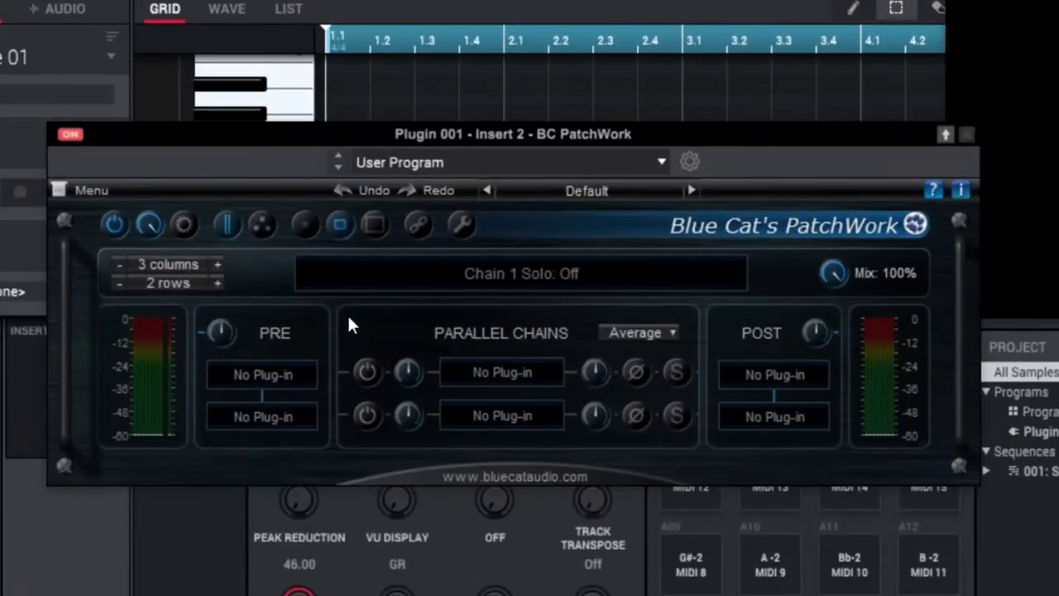
pyautogui.rightClick(766, 377)
pyautogui.click(761, 350)
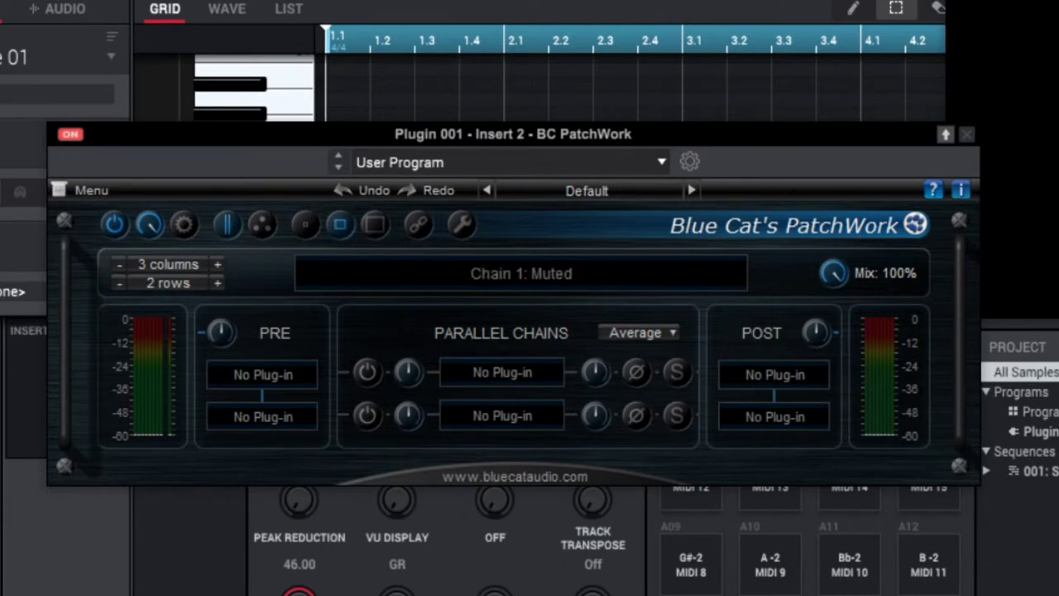
pyautogui.rightClick(766, 389)
pyautogui.click(763, 390)
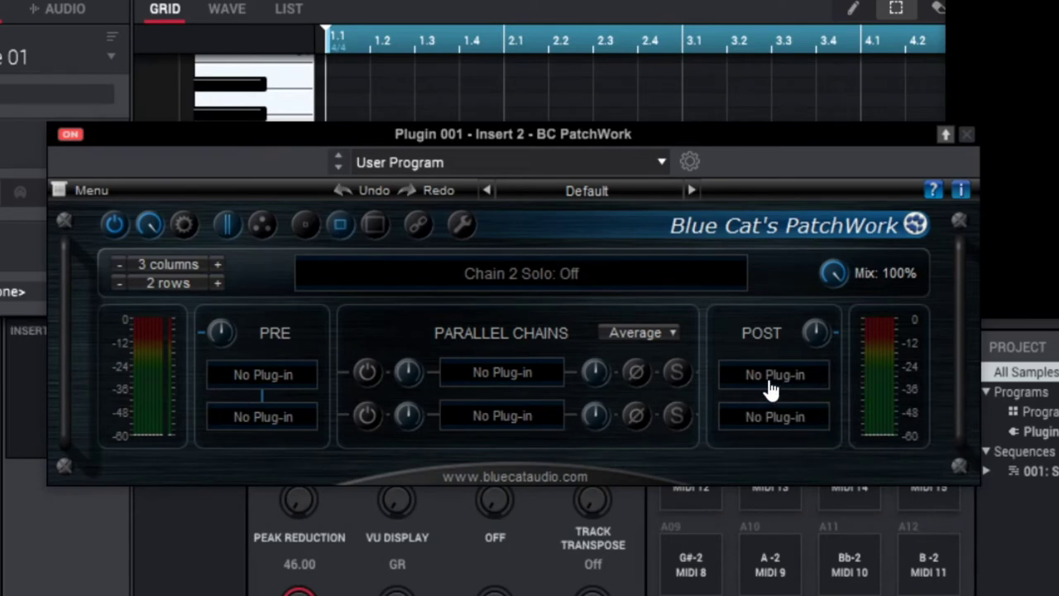
pyautogui.rightClick(769, 387)
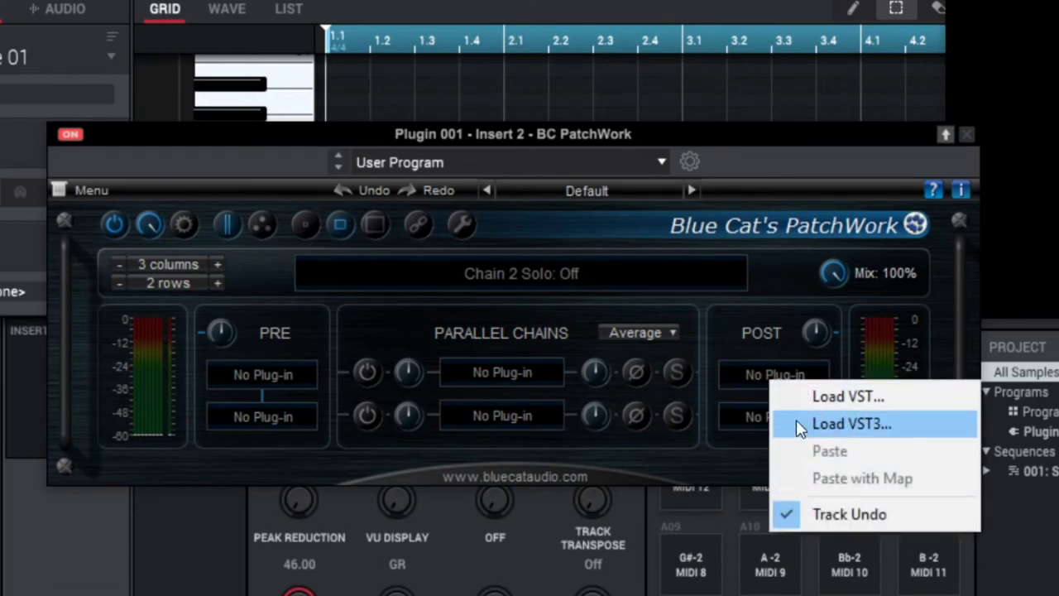
# Choose a VST3 plug-in for PatchWork's first POST slot and load the WaveShell1 file.
pyautogui.click(858, 427)
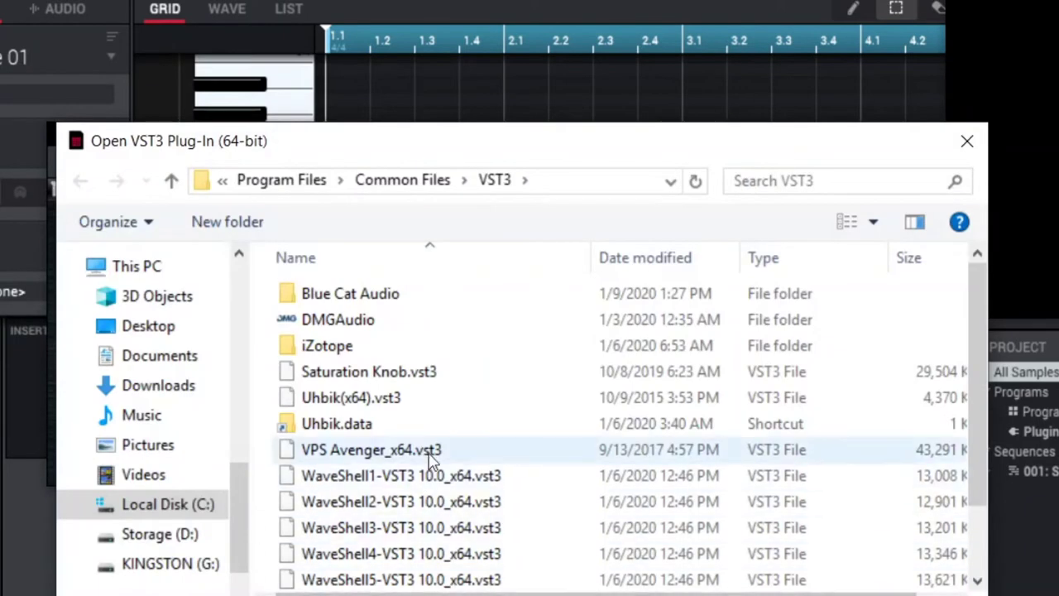
pyautogui.scroll(-1, 431, 458)
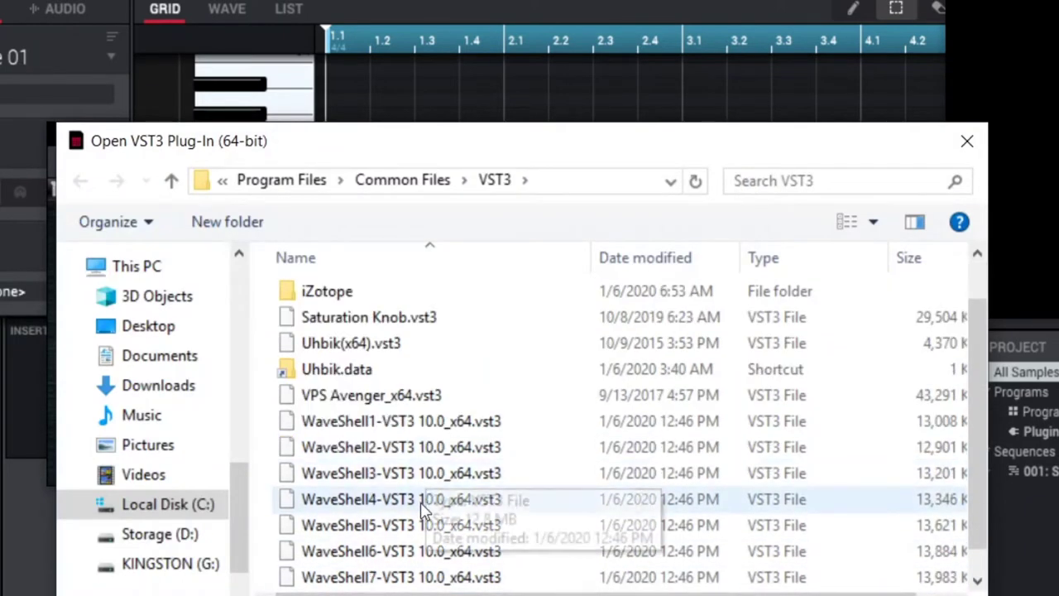
pyautogui.doubleClick(380, 422)
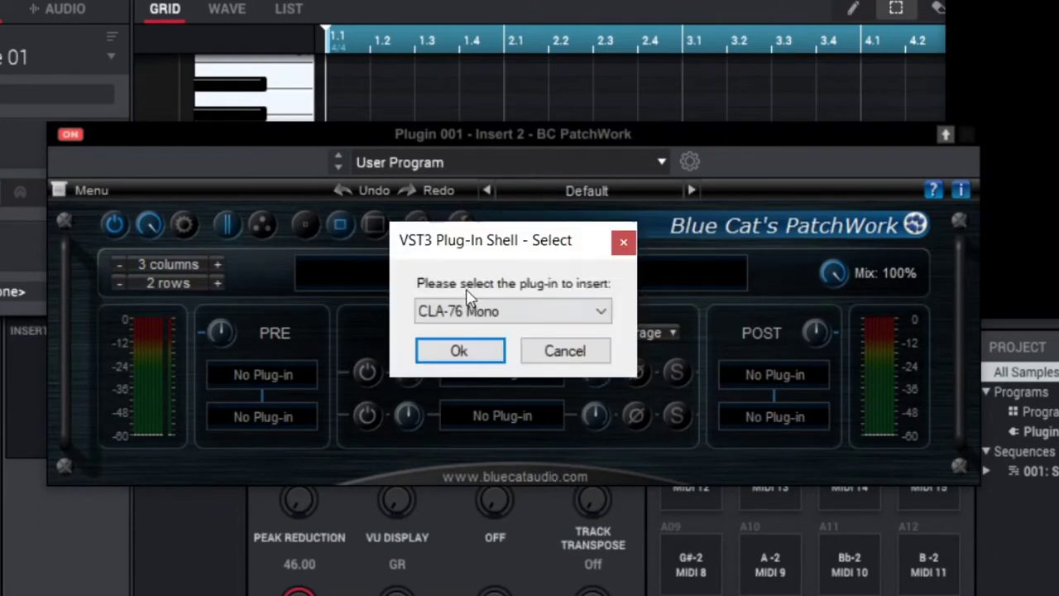
# Select CLA-2A Stereo from the Waves shell list and confirm inserting it.
pyautogui.click(484, 310)
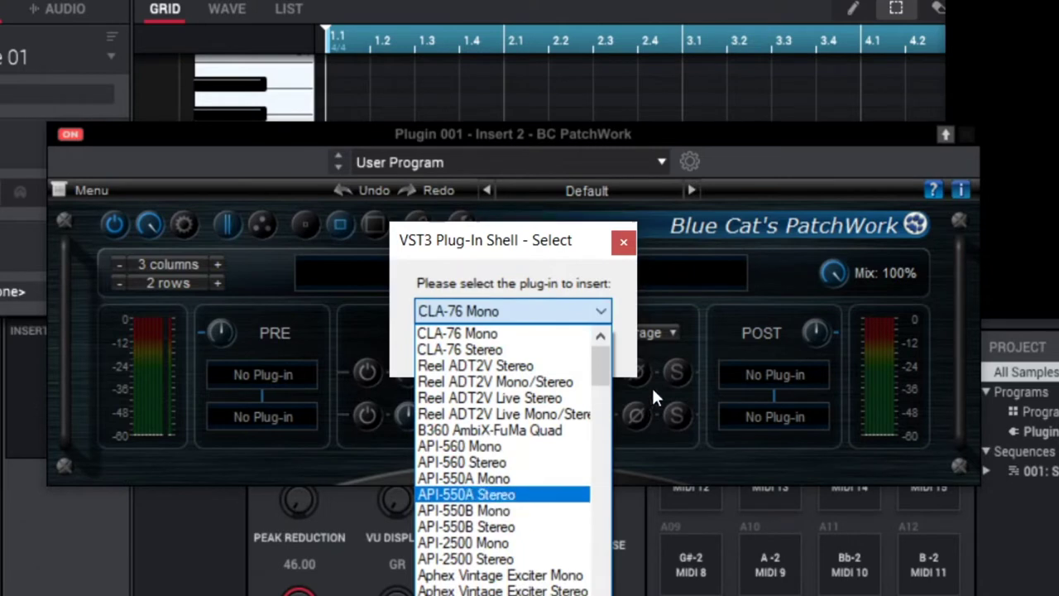
pyautogui.moveTo(600, 377); pyautogui.dragTo(600, 595)
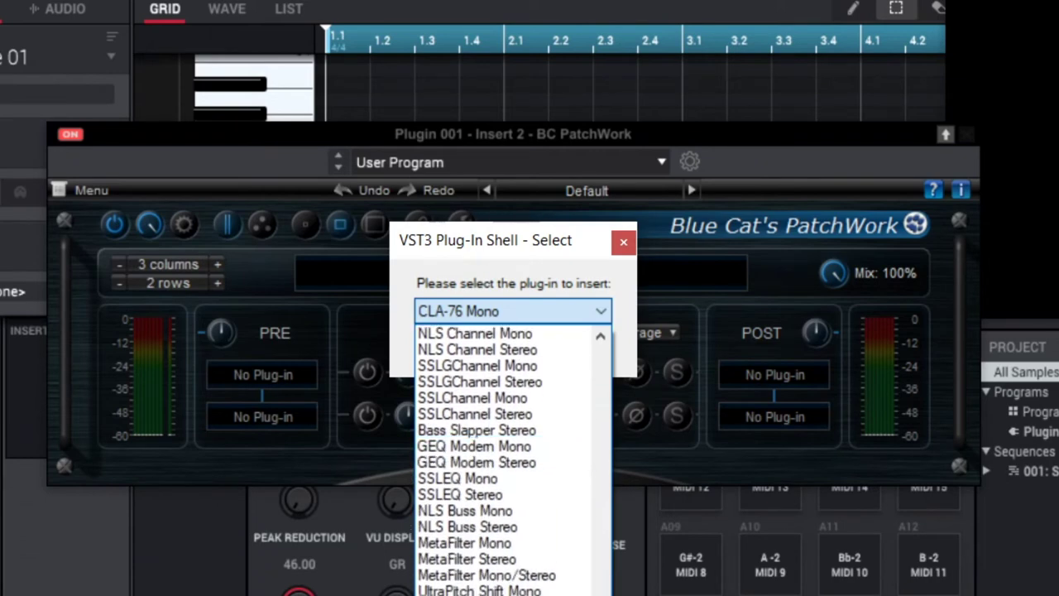
pyautogui.scroll(-10, 513, 464)
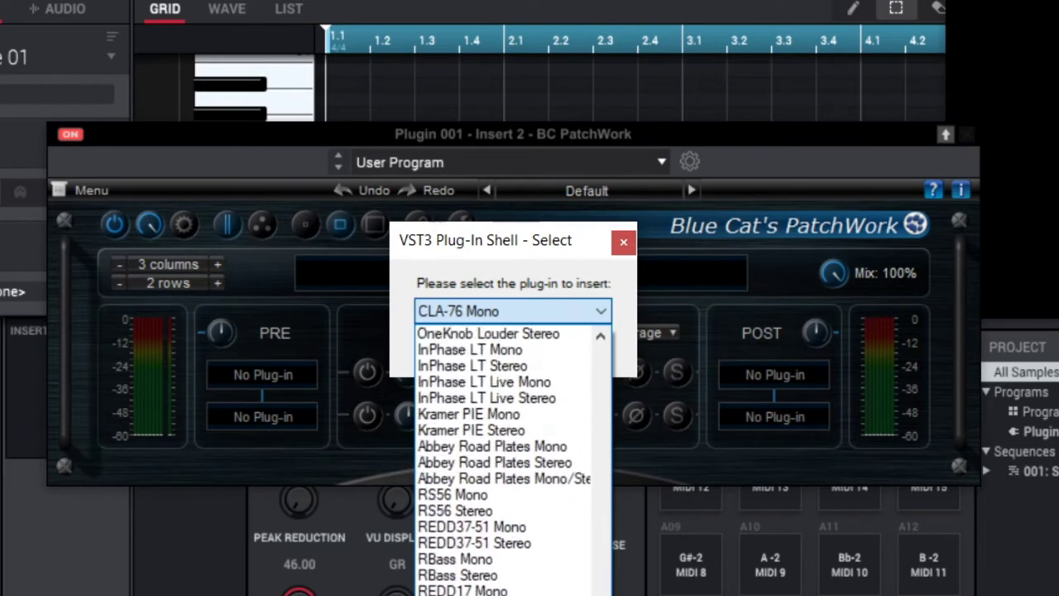
pyautogui.scroll(10, 598, 583)
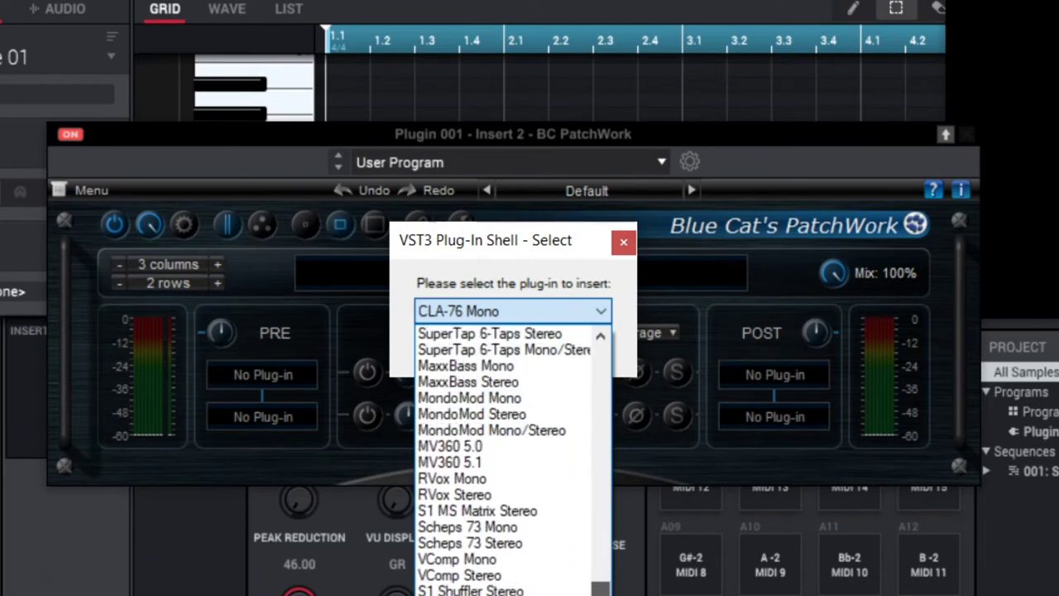
pyautogui.scroll(4, 598, 584)
pyautogui.scroll(15, 598, 580)
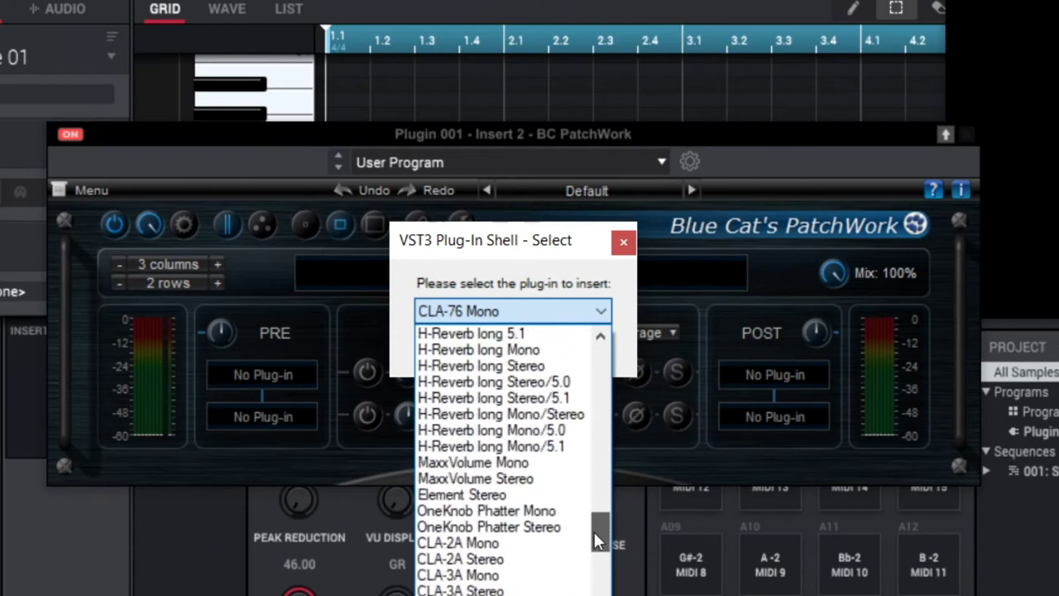
pyautogui.click(475, 541)
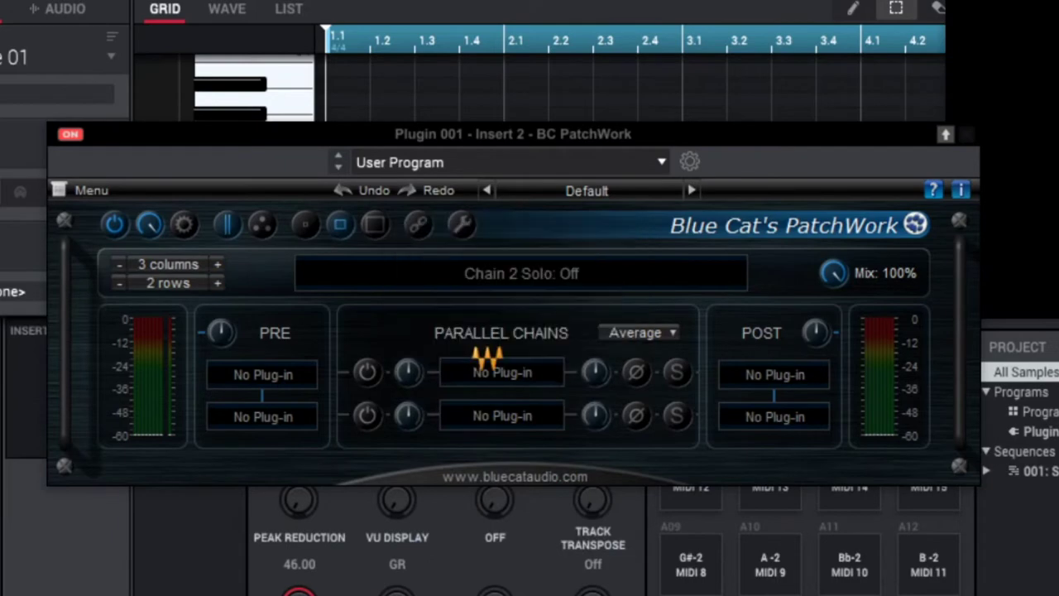
pyautogui.click(471, 351)
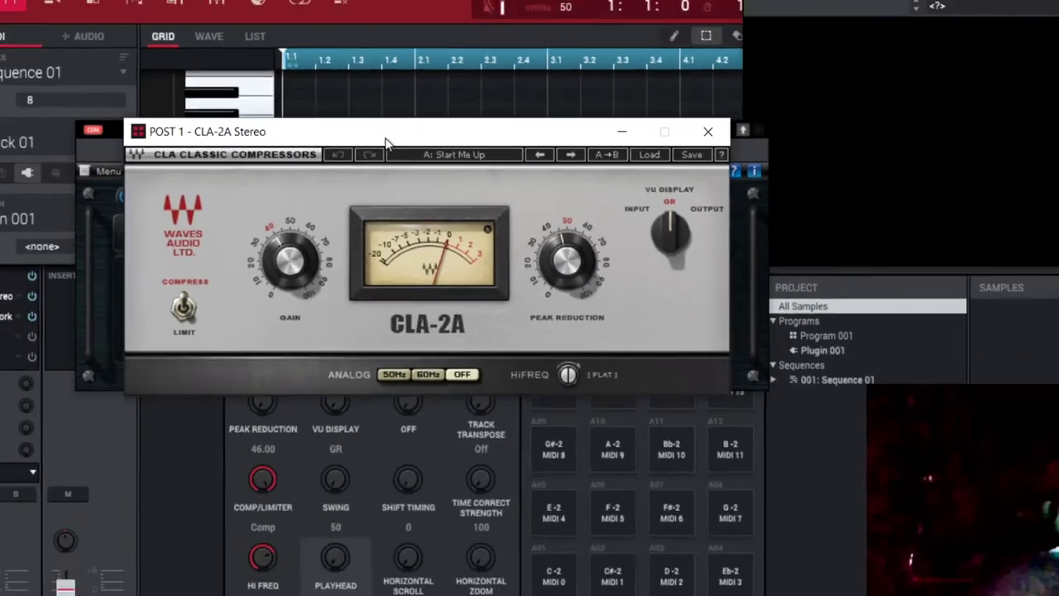
pyautogui.moveTo(456, 135); pyautogui.dragTo(691, 311)
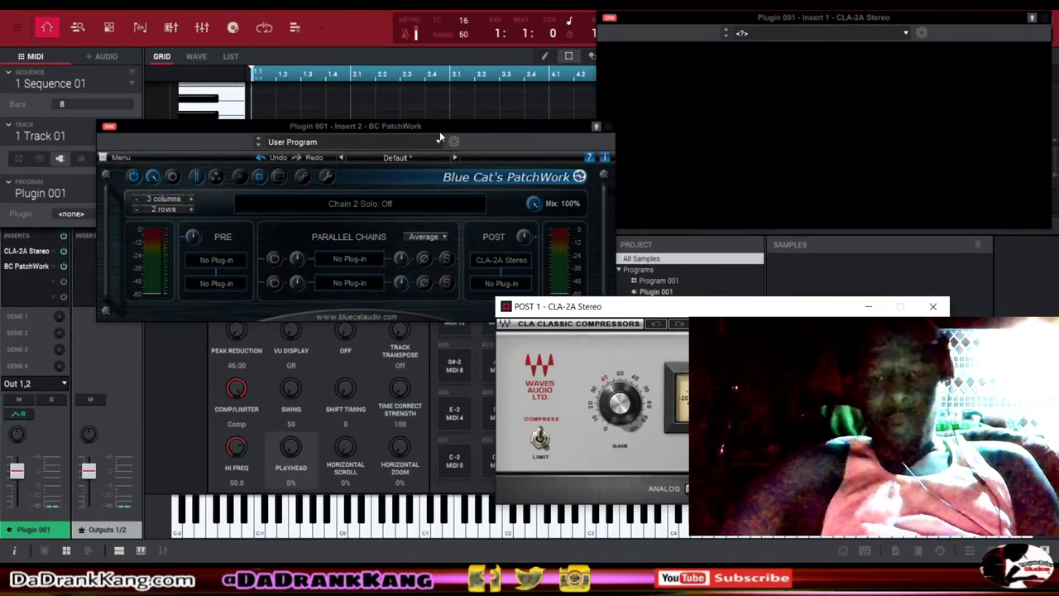
pyautogui.moveTo(430, 130); pyautogui.dragTo(375, 123)
pyautogui.moveTo(445, 261)
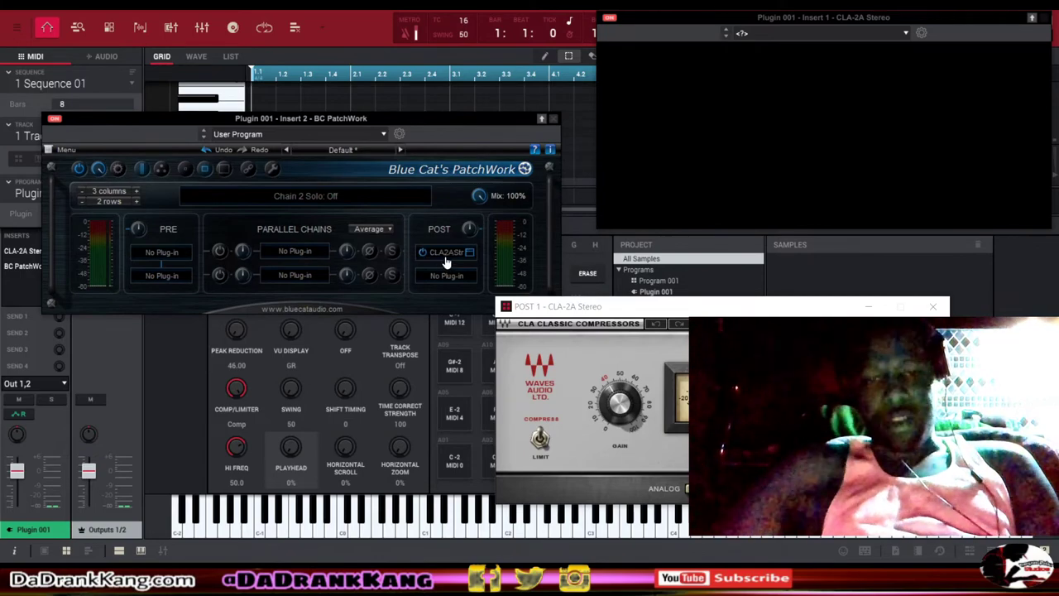
pyautogui.click(930, 308)
pyautogui.moveTo(431, 259)
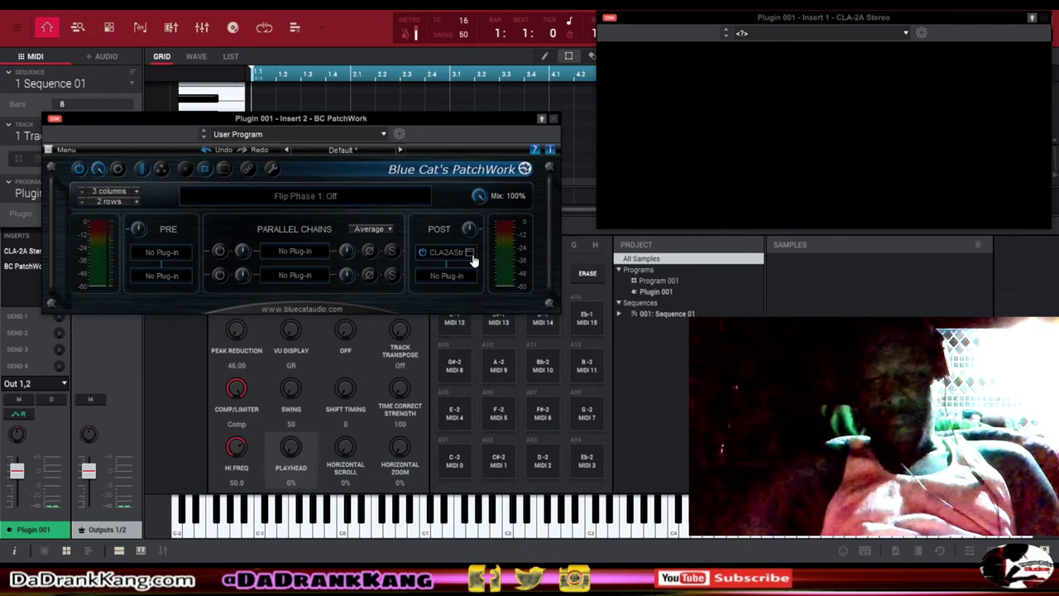
pyautogui.click(471, 255)
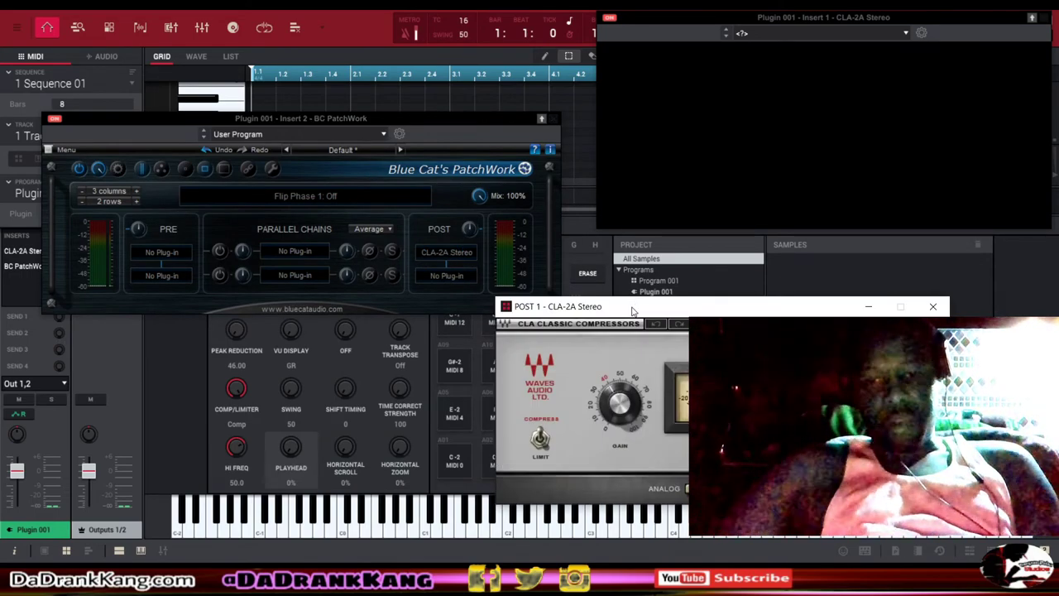
pyautogui.moveTo(633, 310); pyautogui.dragTo(495, 259)
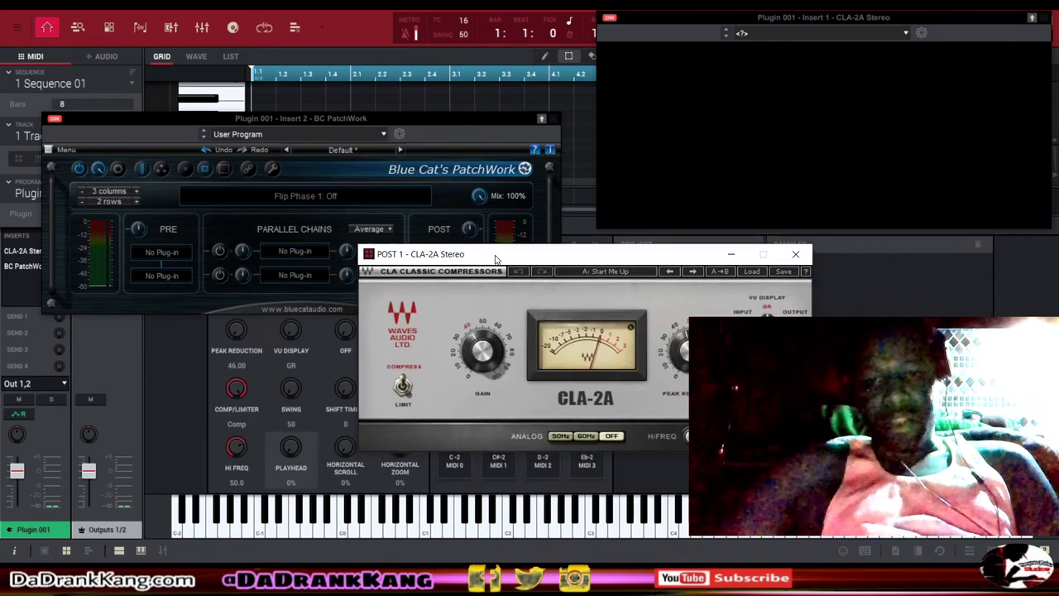
pyautogui.click(796, 254)
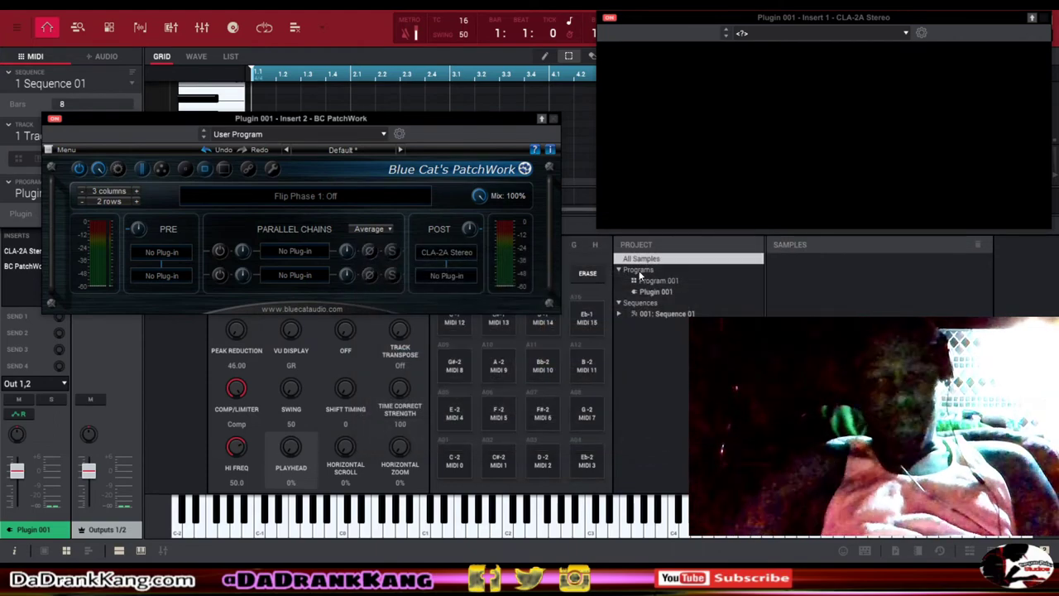
pyautogui.click(471, 256)
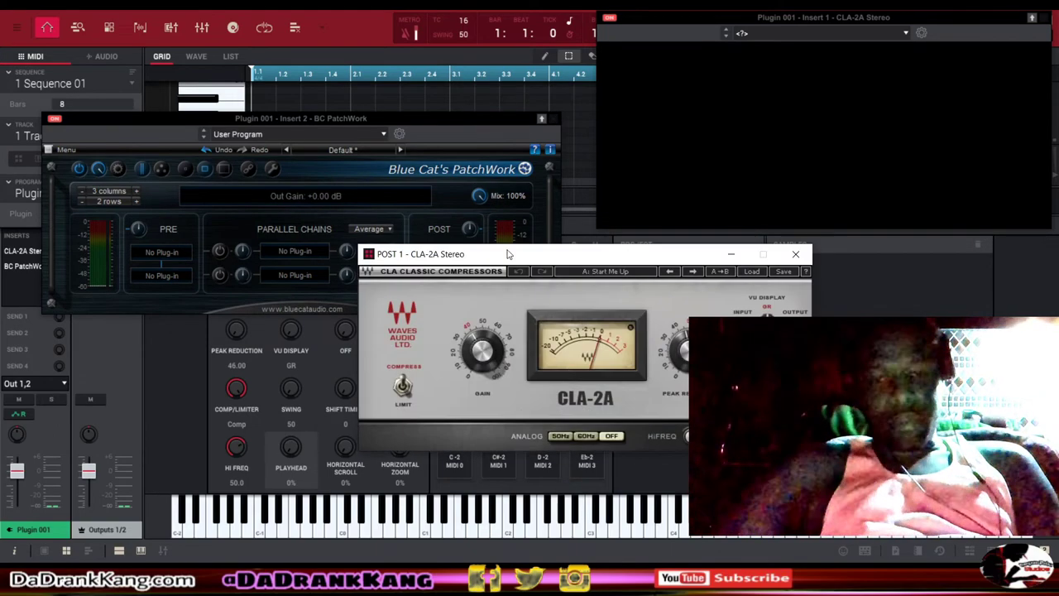
pyautogui.click(795, 254)
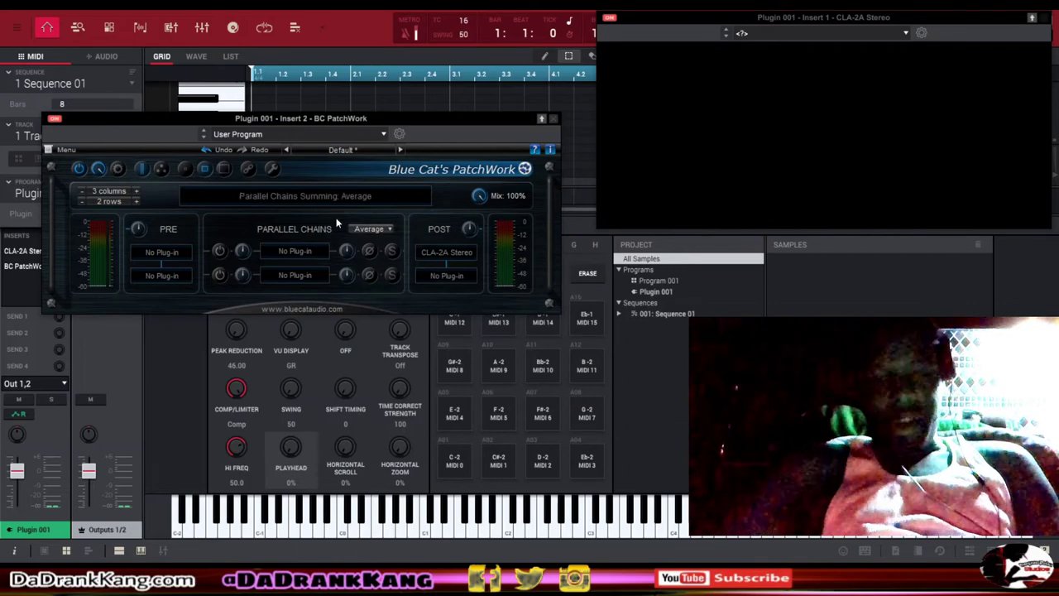
# Toggle bypass on the POST CLA-2A a few times, leaving it enabled.
pyautogui.click(422, 253)
pyautogui.click(423, 253)
pyautogui.click(422, 253)
pyautogui.click(423, 257)
# Copy the POST CLA-2A Stereo and paste it into the empty second POST slot.
pyautogui.rightClick(454, 255)
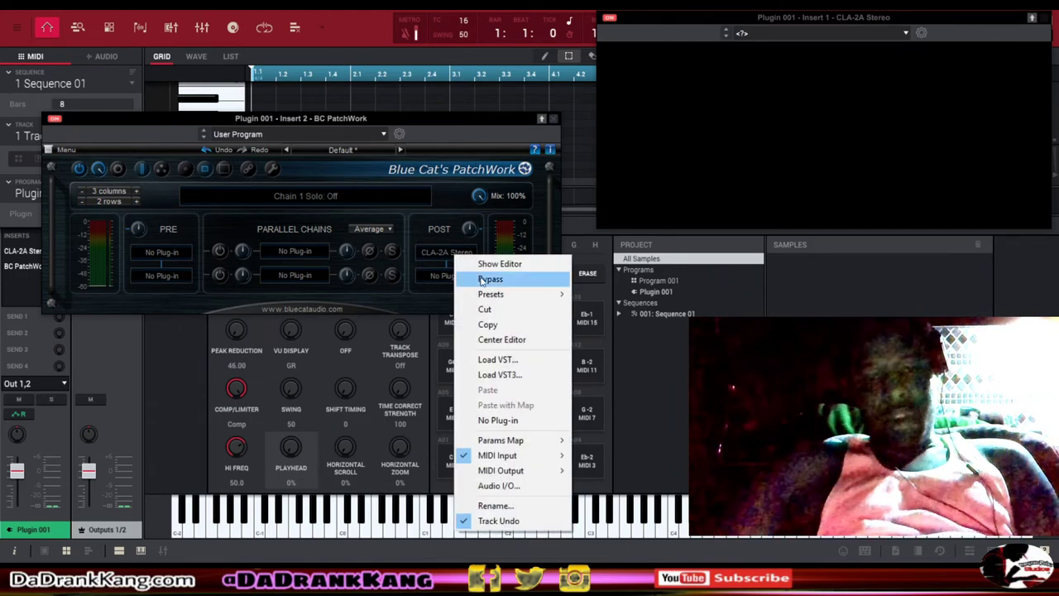
pyautogui.click(489, 324)
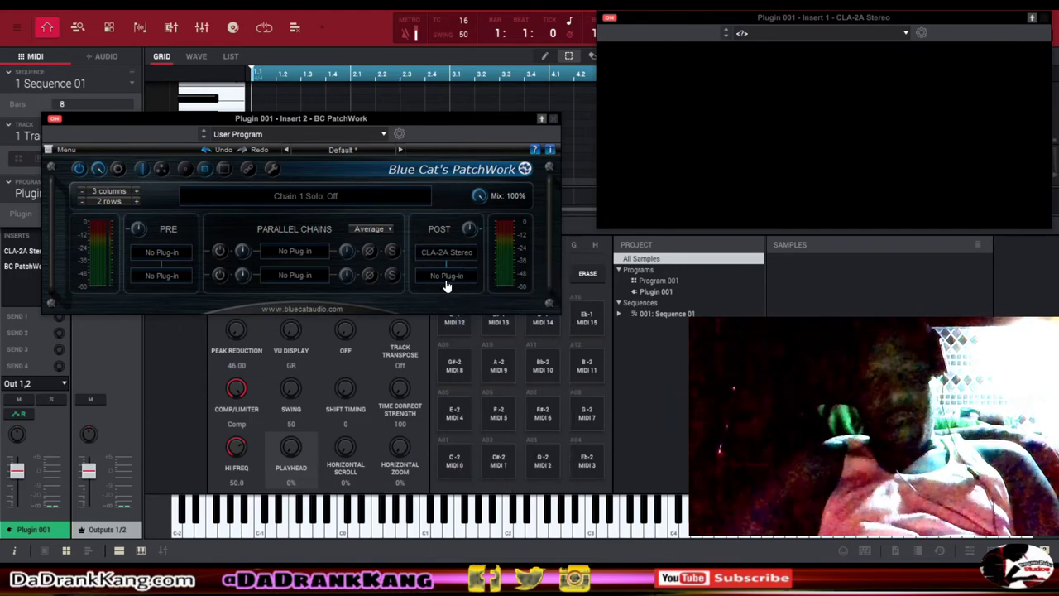
pyautogui.rightClick(444, 282)
pyautogui.click(479, 320)
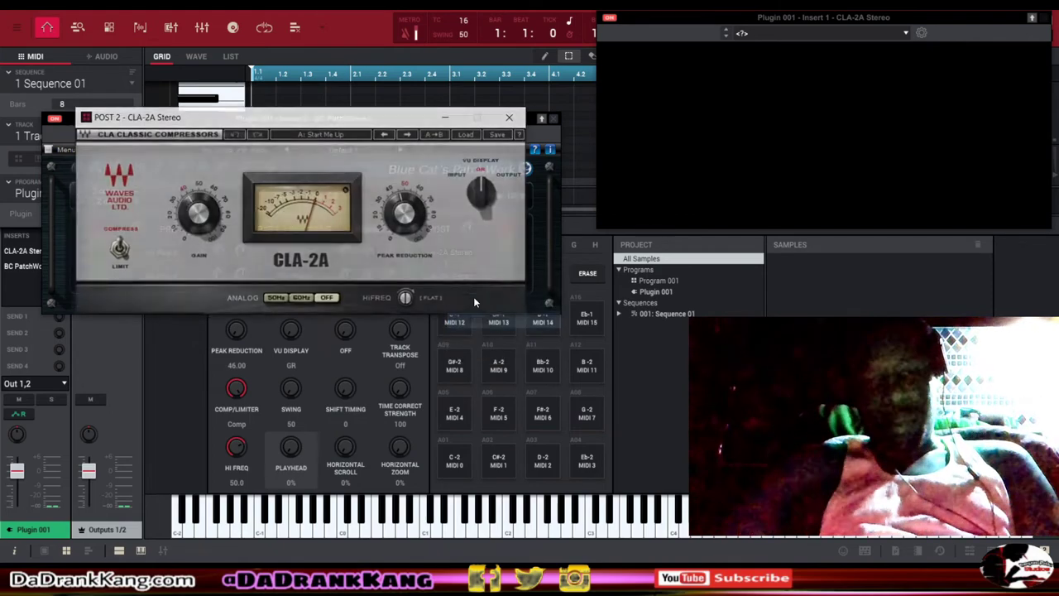
pyautogui.moveTo(441, 118); pyautogui.dragTo(977, 202)
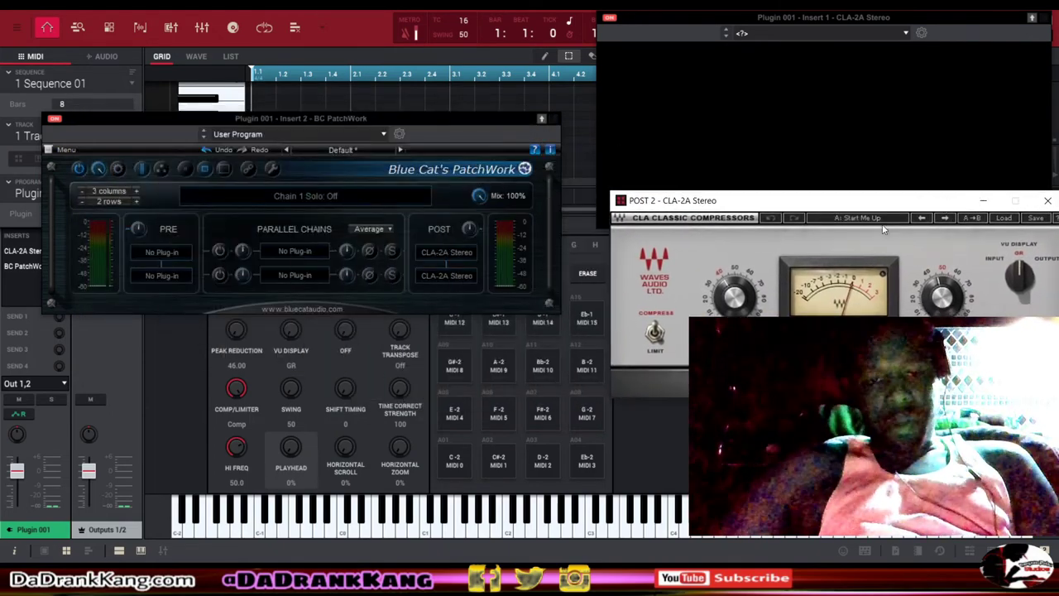
# Close the POST 1 and POST 2 CLA-2A Stereo windows.
pyautogui.click(455, 252)
pyautogui.moveTo(550, 263); pyautogui.dragTo(752, 290)
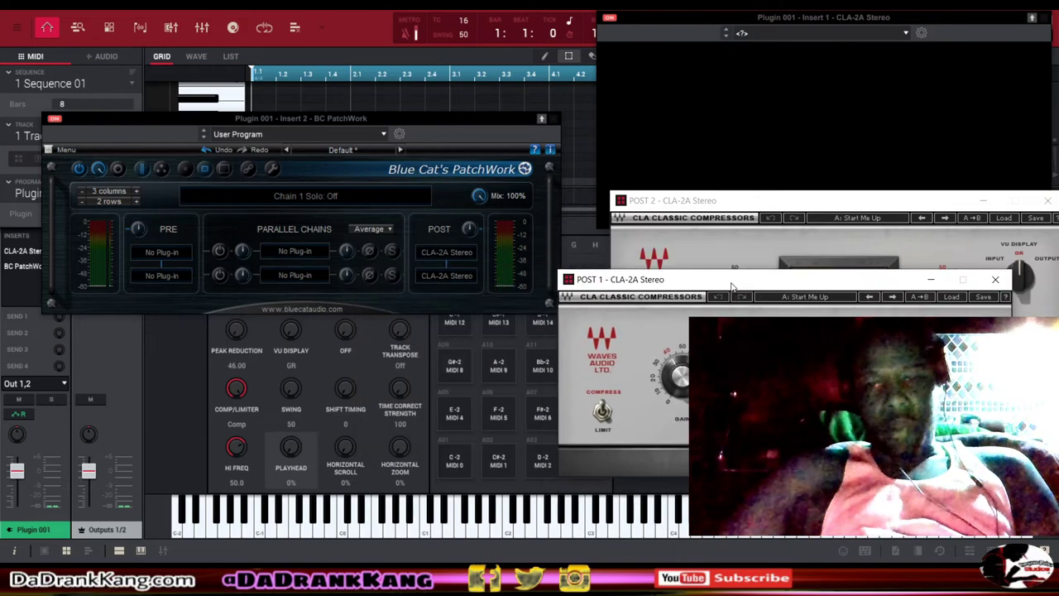
pyautogui.click(993, 286)
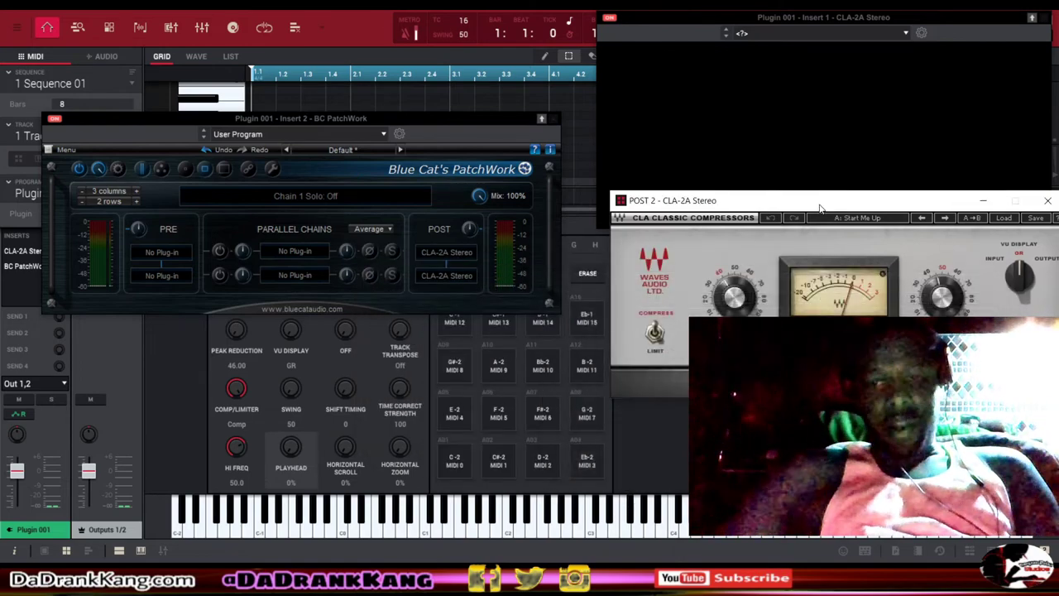
pyautogui.moveTo(1032, 210); pyautogui.dragTo(631, 149)
pyautogui.click(647, 141)
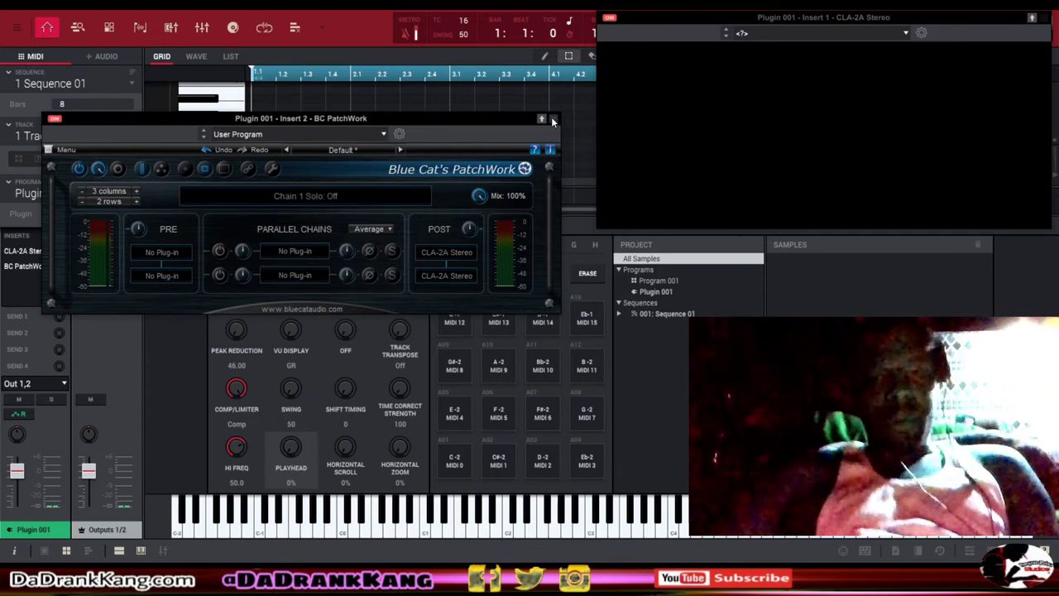
# Close the BC PatchWork window and the Insert 1 CLA-2A Stereo window.
pyautogui.moveTo(340, 121); pyautogui.dragTo(359, 100)
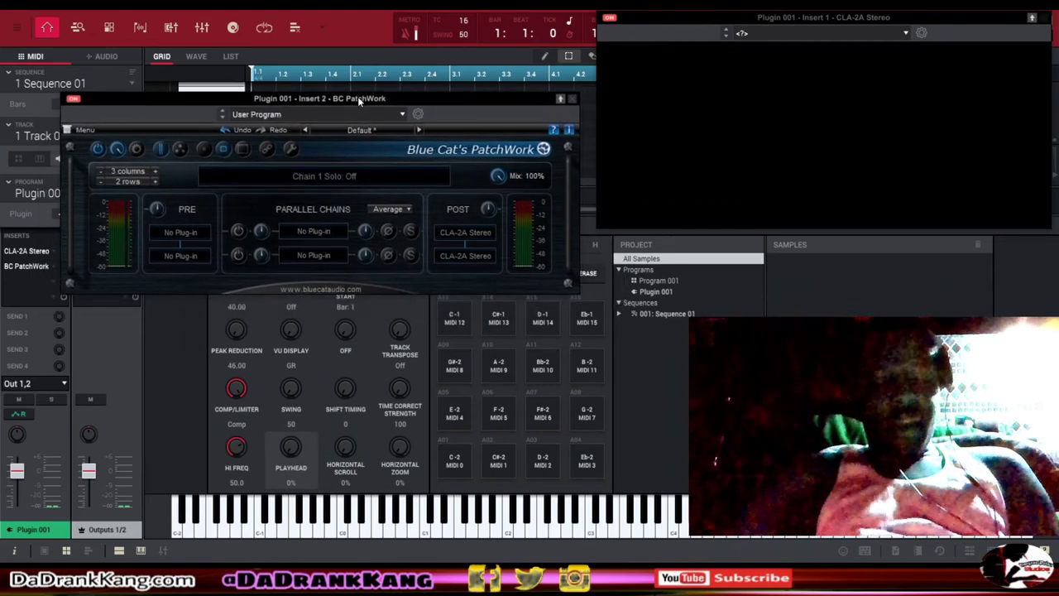
pyautogui.click(571, 100)
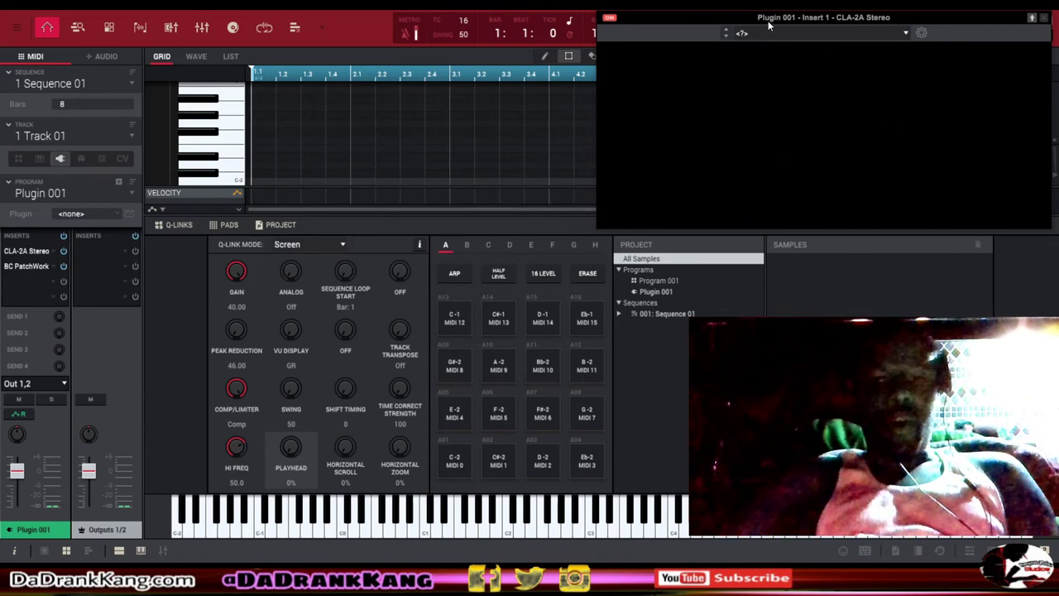
pyautogui.moveTo(768, 21); pyautogui.dragTo(430, 23)
pyautogui.click(708, 25)
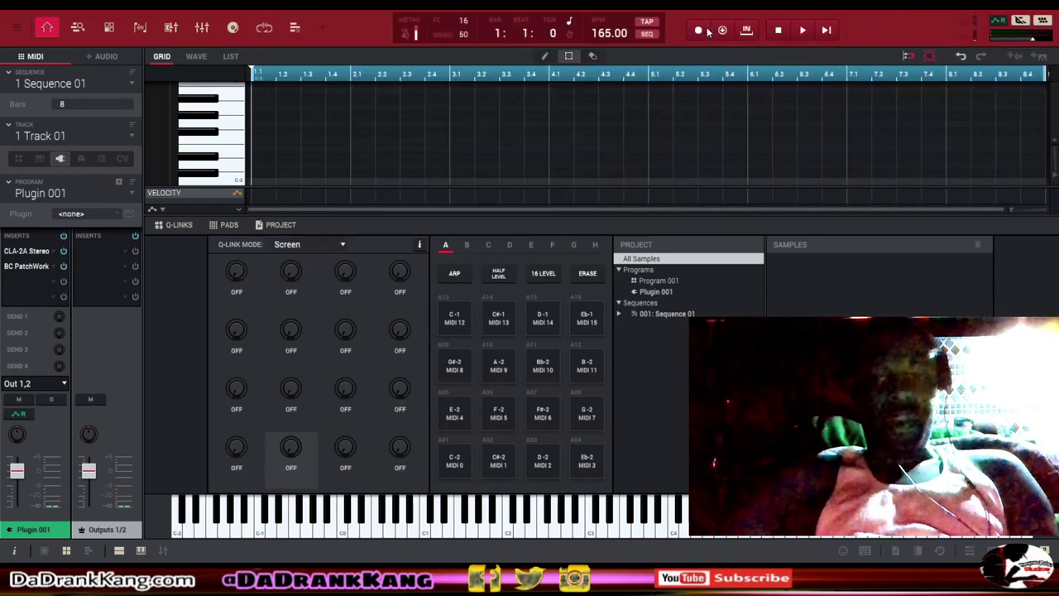